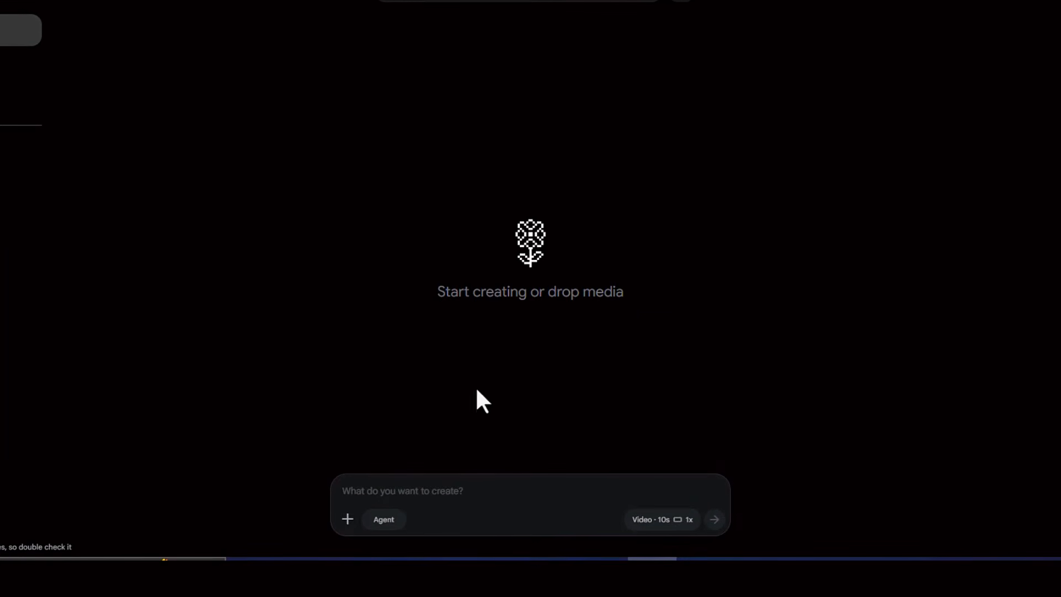
Step: Switch the generation mode to Image and view the available image models
{"action": "left_click", "coordinate": [671, 524]}
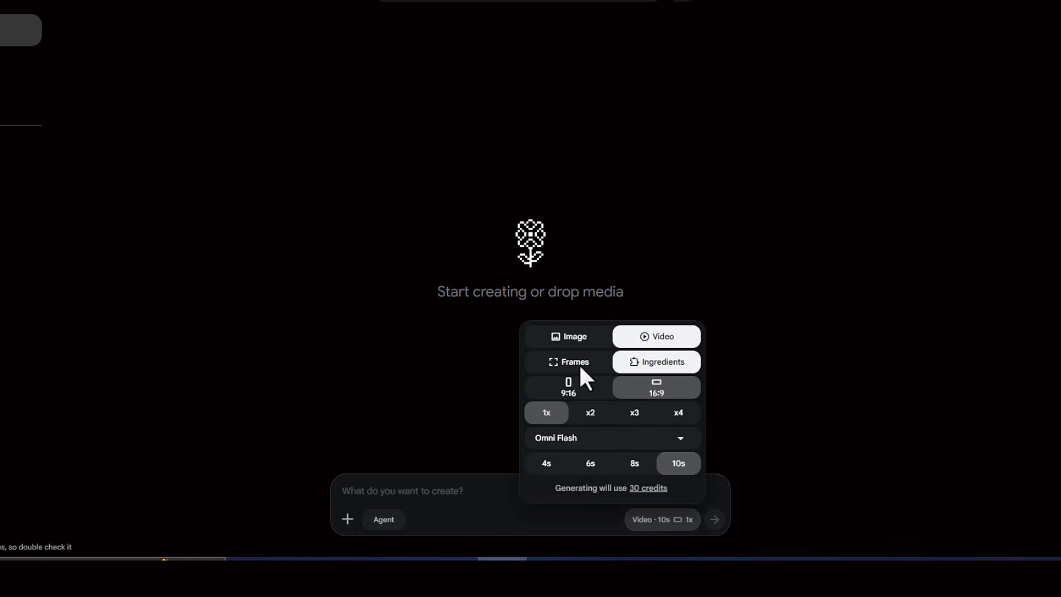
{"action": "left_click", "coordinate": [566, 338]}
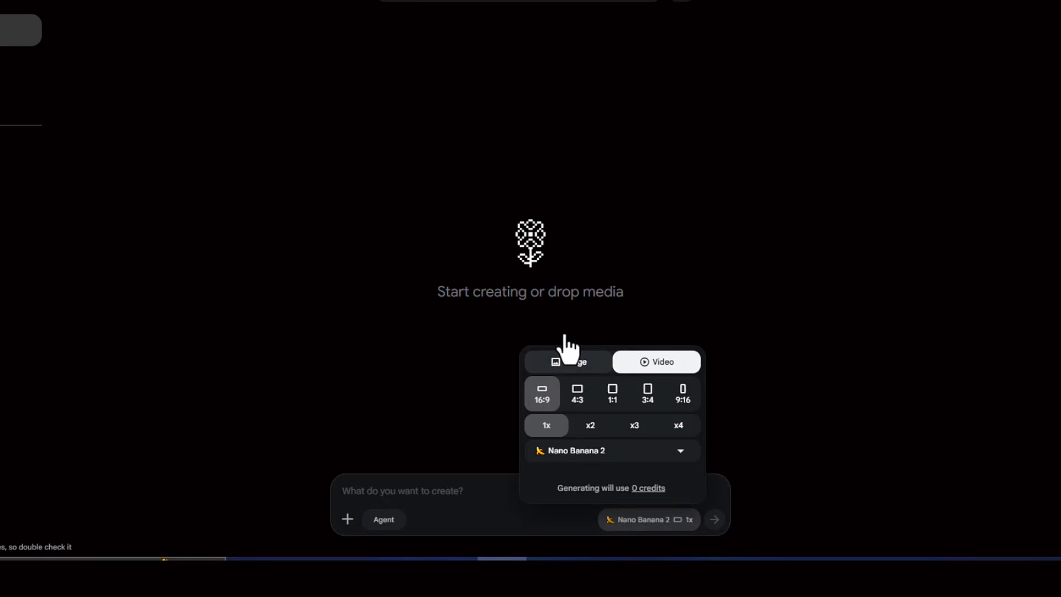
{"action": "left_click", "coordinate": [657, 363]}
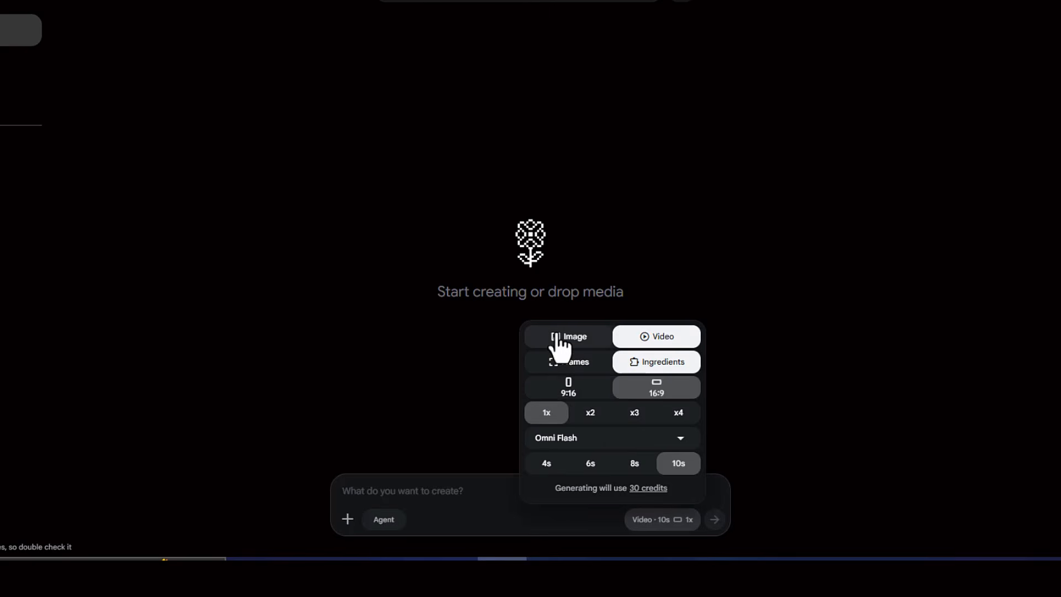
{"action": "left_click", "coordinate": [558, 340]}
{"action": "left_click", "coordinate": [657, 362]}
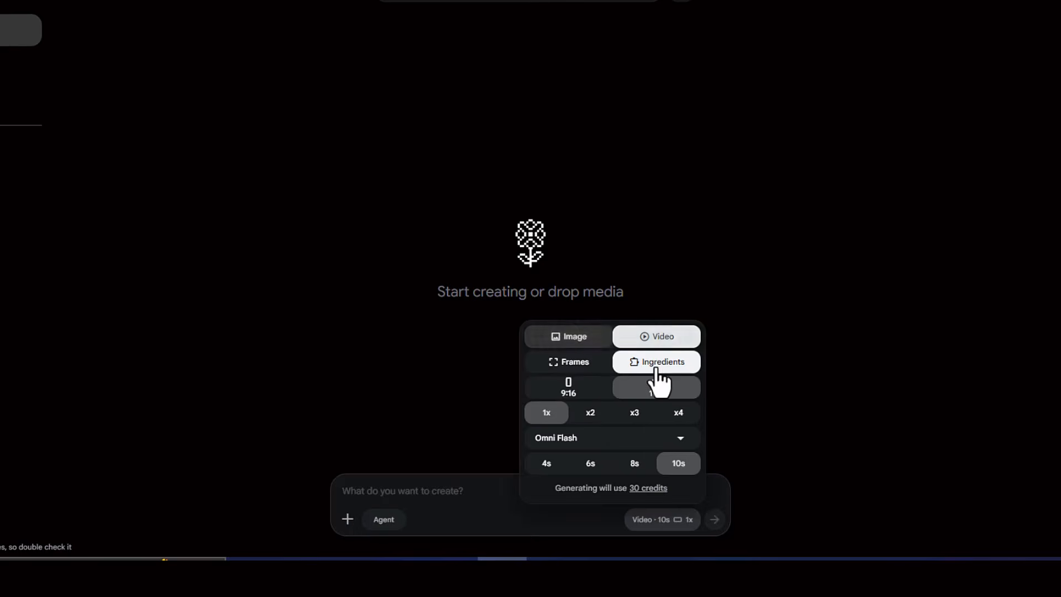
{"action": "left_click", "coordinate": [574, 344]}
{"action": "left_click", "coordinate": [590, 450]}
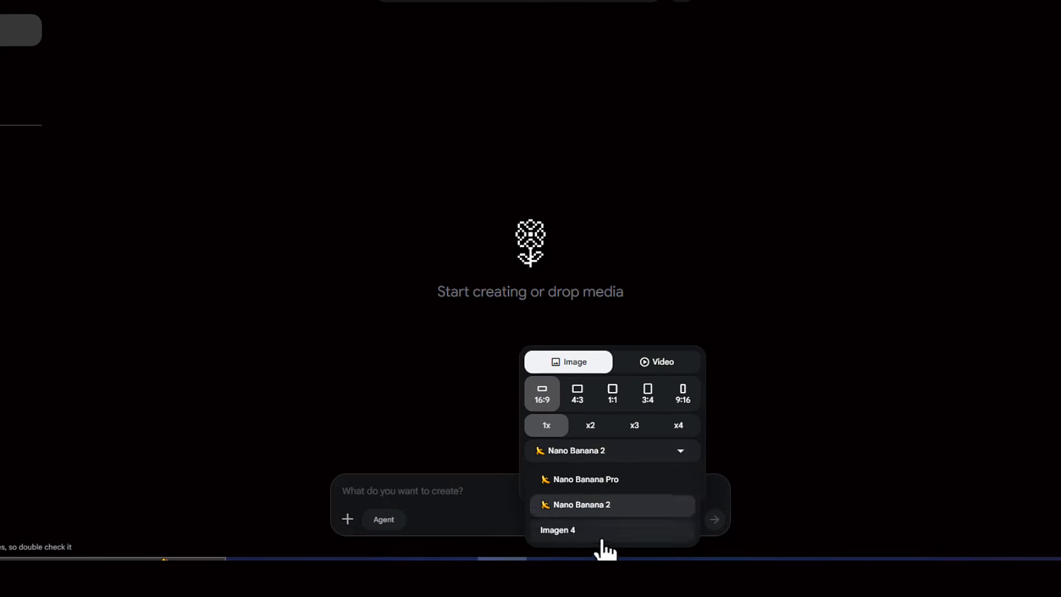
{"action": "left_click", "coordinate": [612, 447]}
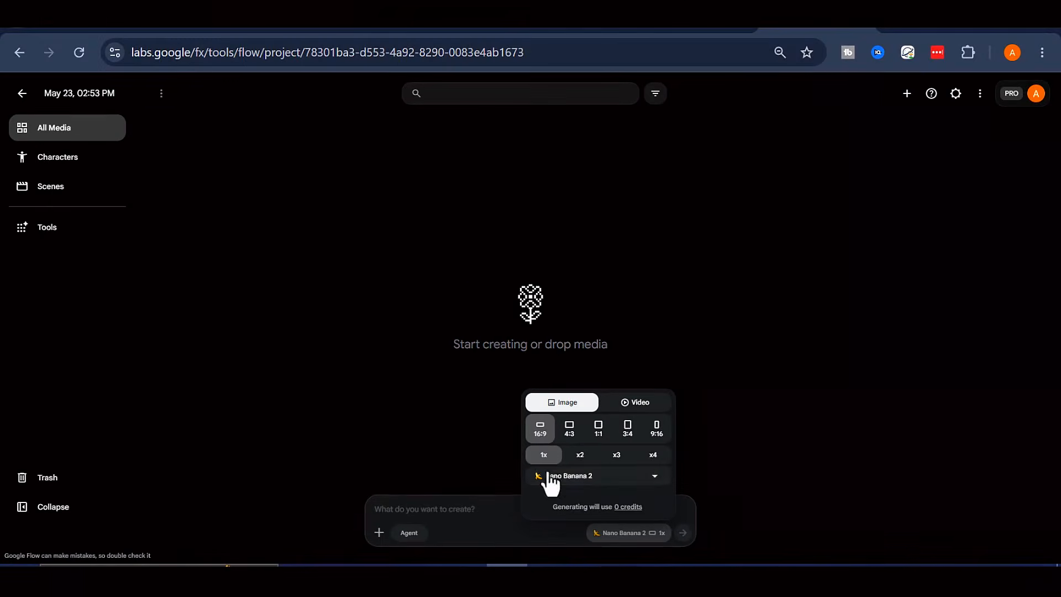
{"action": "left_click", "coordinate": [441, 526]}
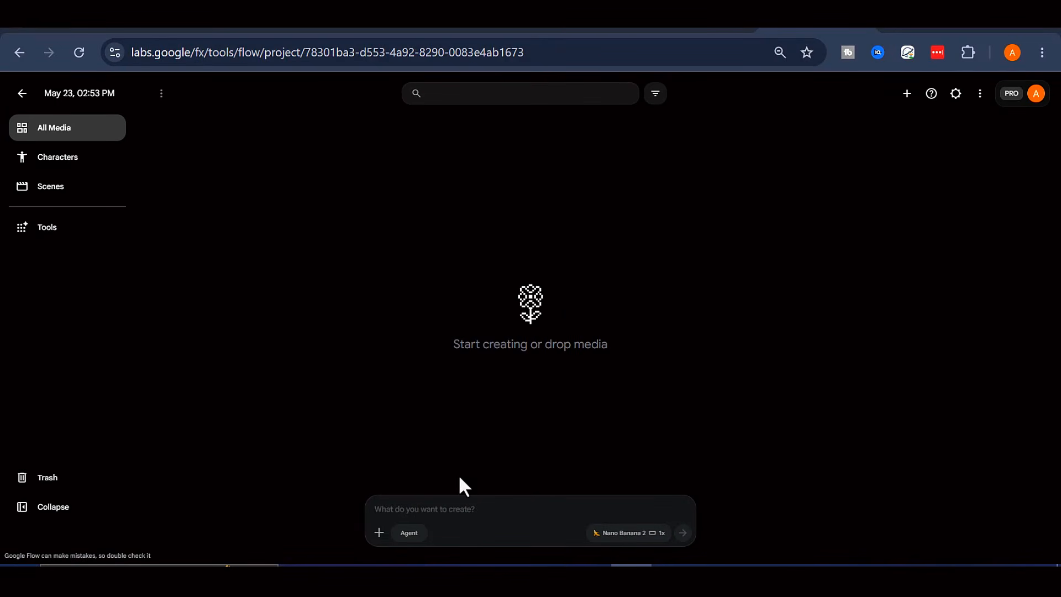
Step: Select Nano Banana 2 as the image generation model and close the generation settings
{"action": "left_click", "coordinate": [608, 533]}
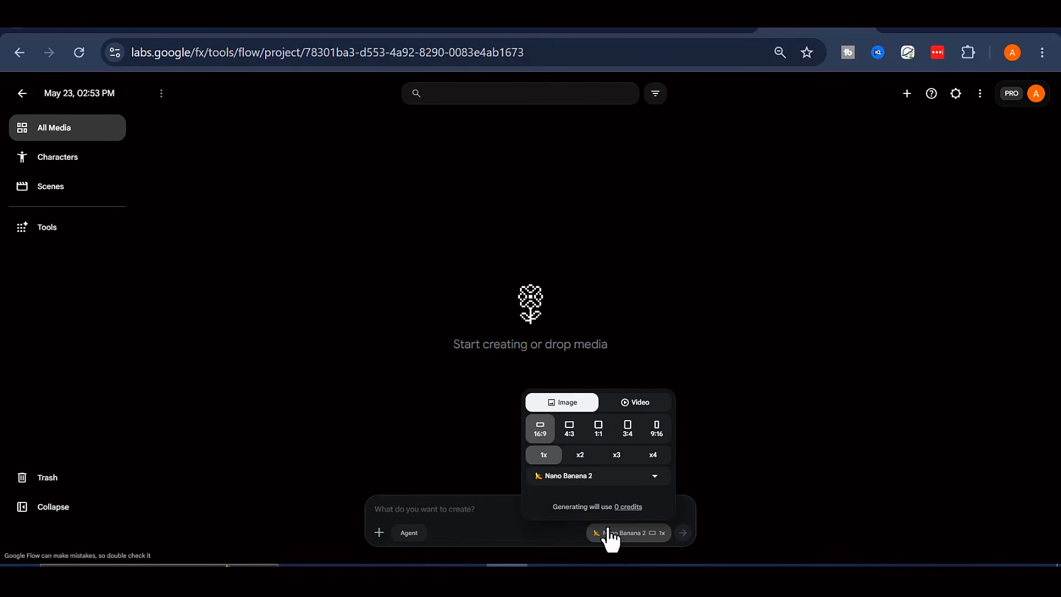
{"action": "left_click", "coordinate": [577, 475]}
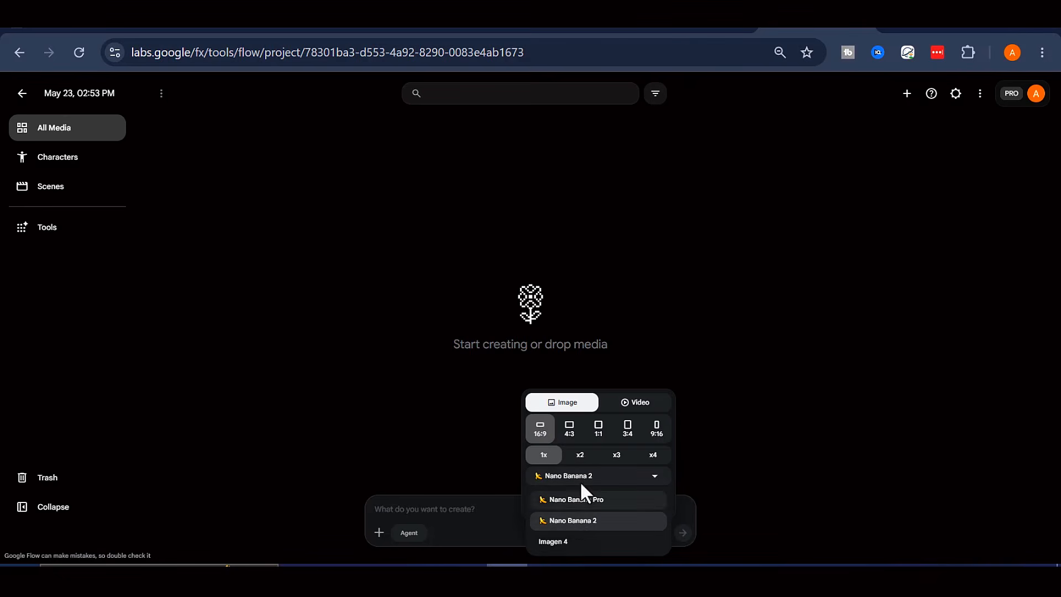
{"action": "left_click", "coordinate": [564, 525]}
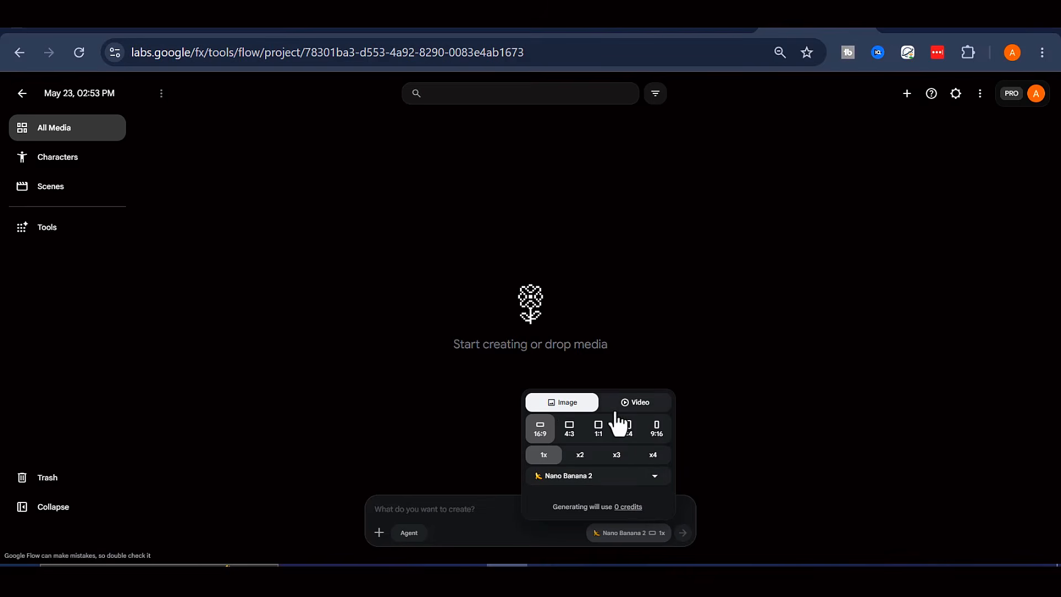
{"action": "left_click", "coordinate": [475, 511]}
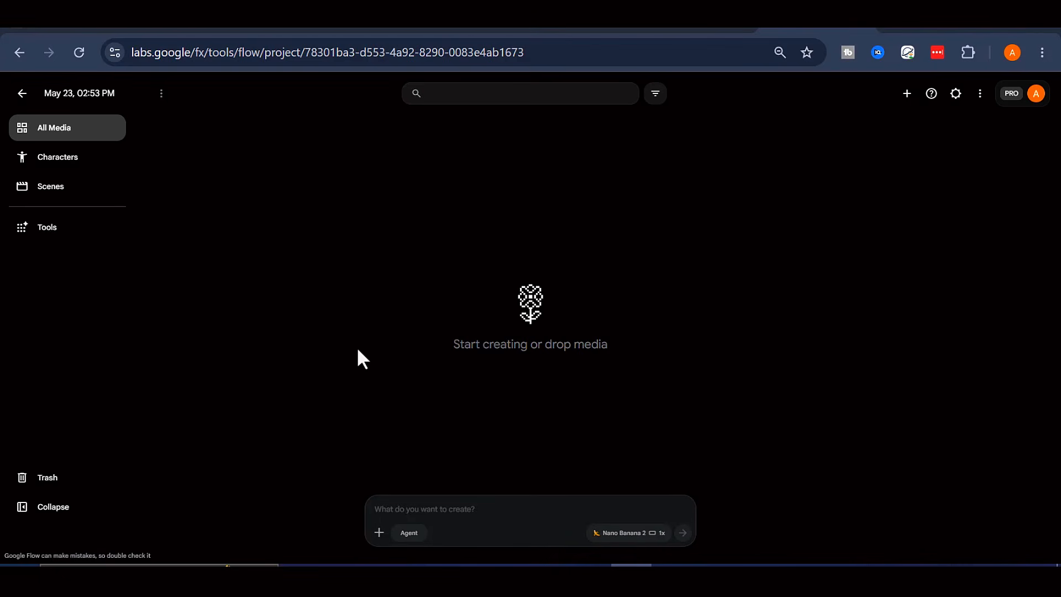
{"action": "right_click", "coordinate": [448, 508]}
{"action": "left_click", "coordinate": [469, 317]}
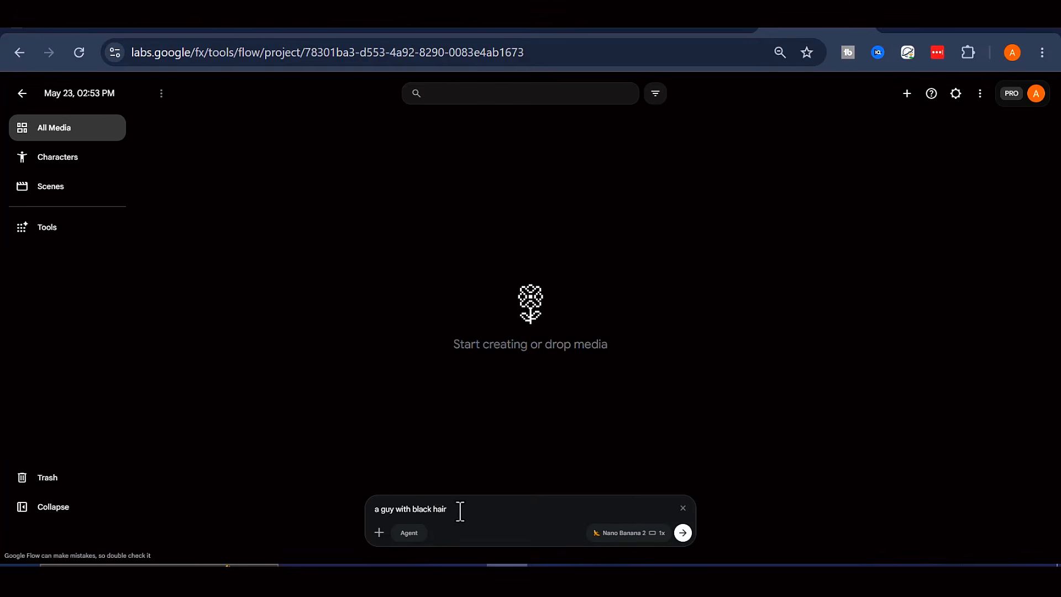
{"action": "left_click_drag", "start_coordinate": [460, 511], "coordinate": [352, 506]}
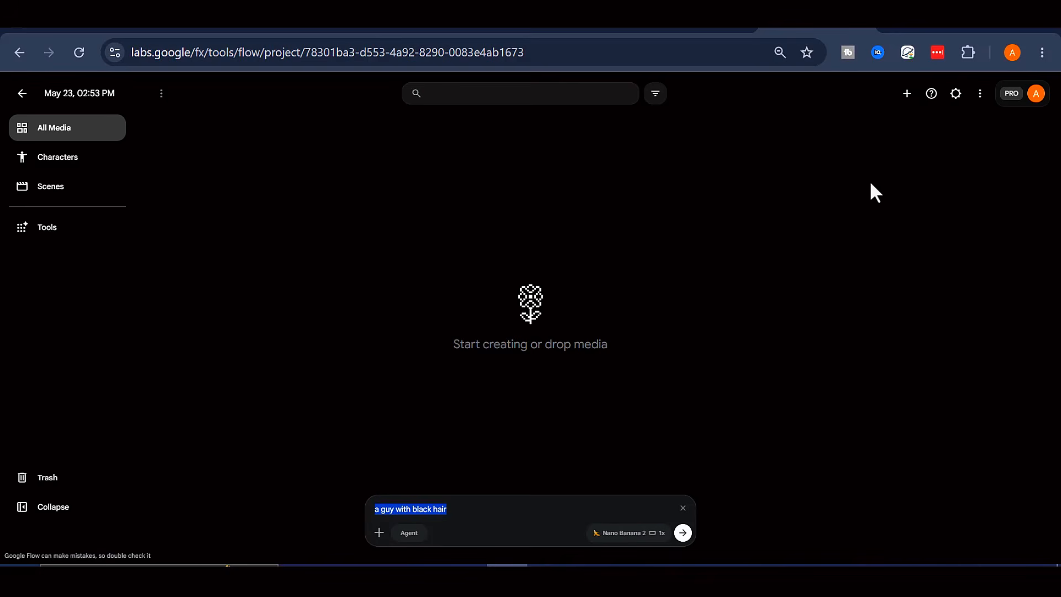
{"action": "key", "text": "alt+Tab"}
{"action": "left_click", "coordinate": [445, 518]}
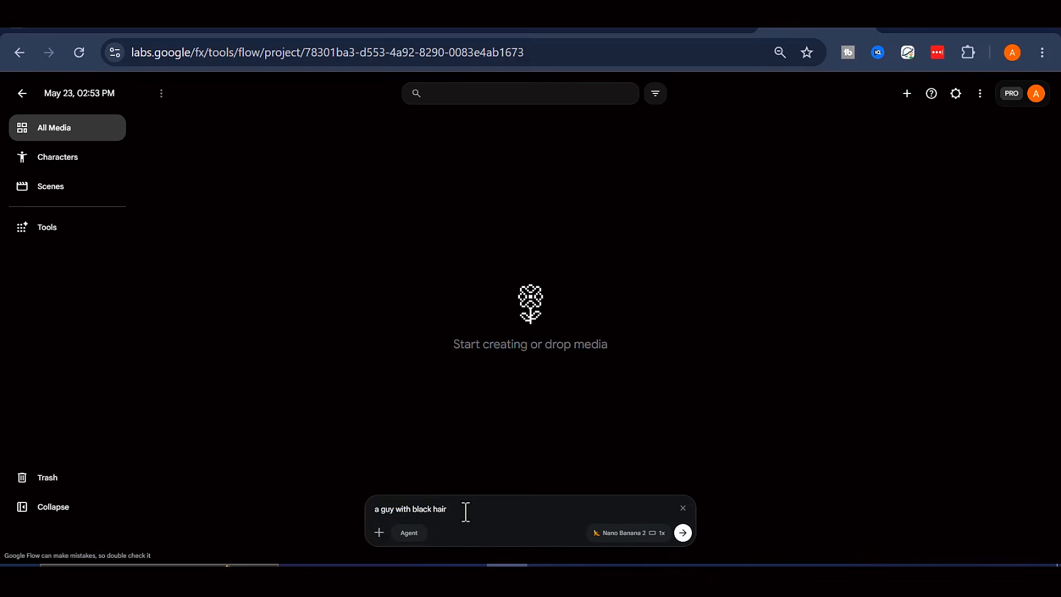
{"action": "left_click_drag", "start_coordinate": [466, 511], "coordinate": [378, 510]}
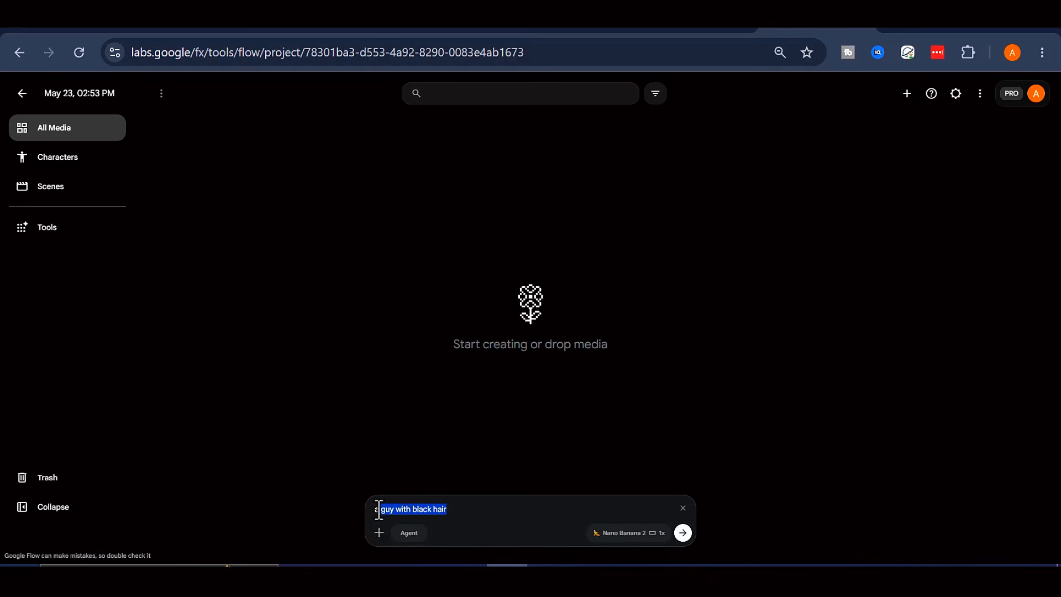
{"action": "triple_click", "coordinate": [466, 505]}
{"action": "key", "text": "BackSpace"}
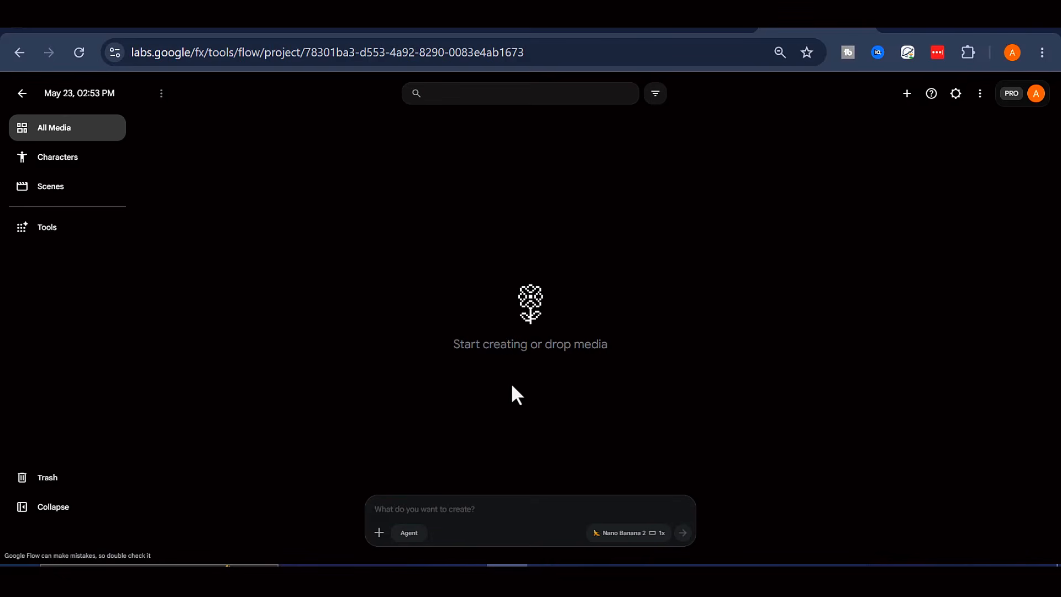
Step: Generate an image of a man in his early thirties with short dark brown hair, blue eyes, black leather jacket and charcoal gray turtleneck, cinematic realistic style
{"action": "right_click", "coordinate": [477, 507]}
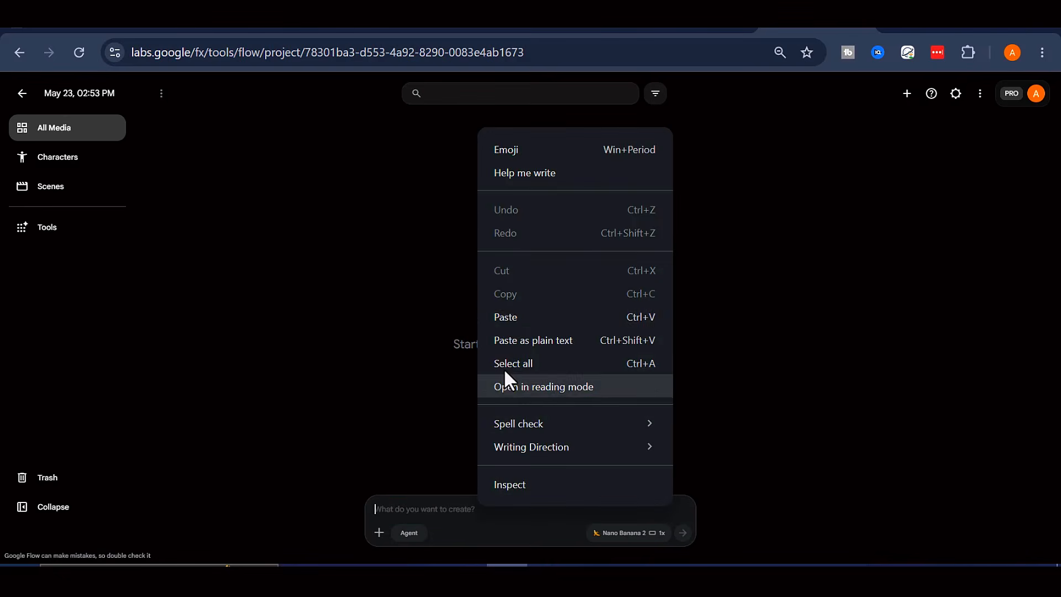
{"action": "left_click", "coordinate": [508, 313]}
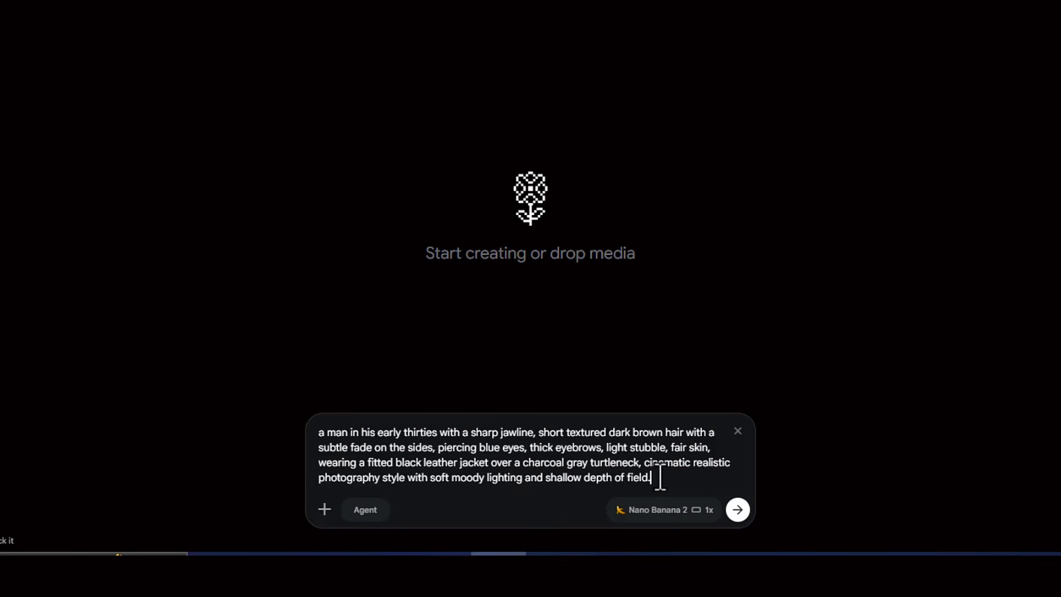
{"action": "left_click_drag", "start_coordinate": [653, 477], "coordinate": [296, 429]}
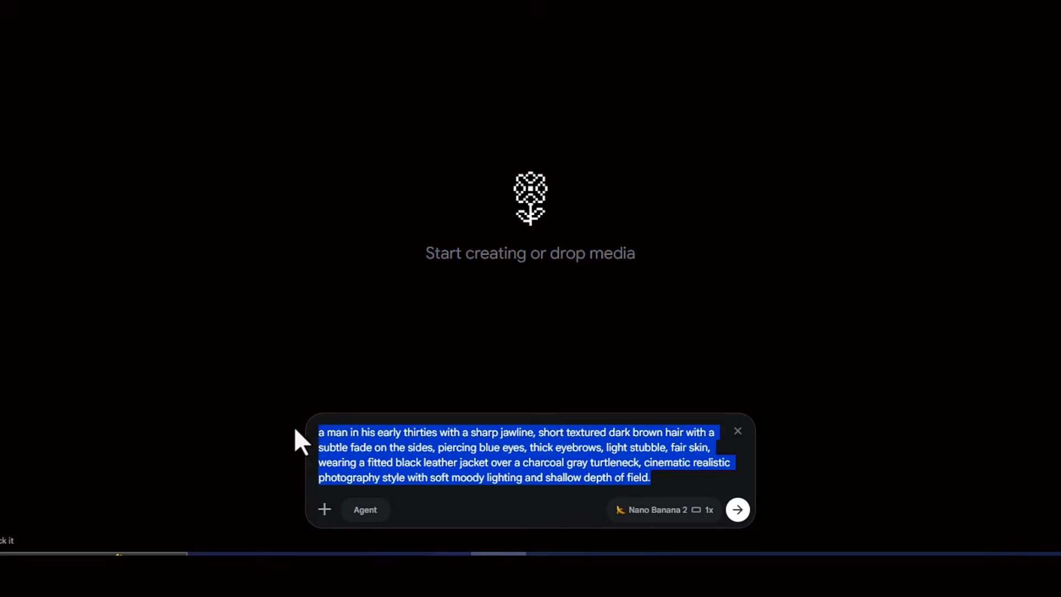
{"action": "left_click", "coordinate": [403, 447]}
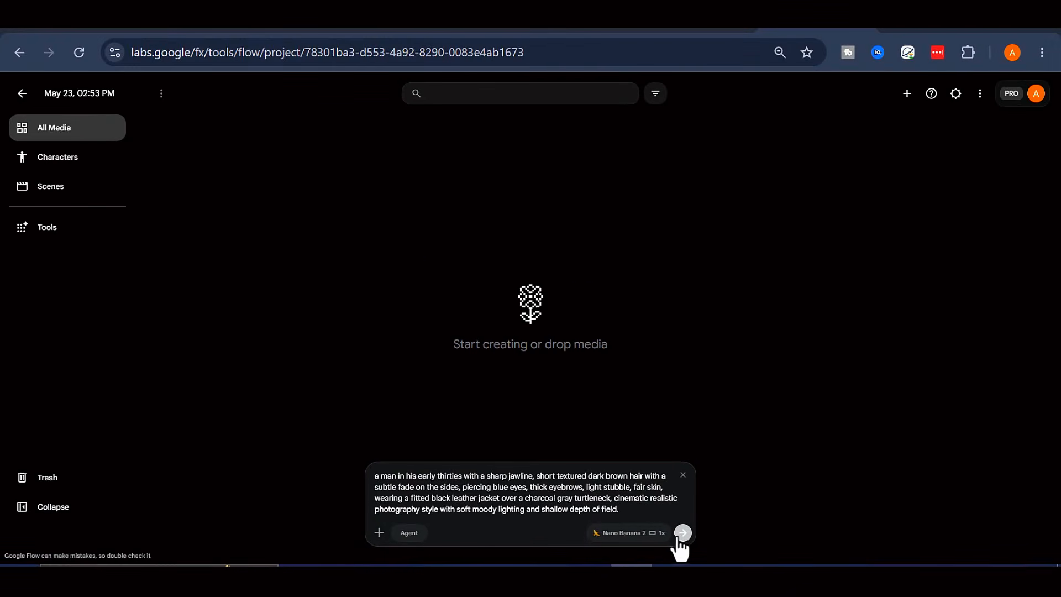
{"action": "left_click", "coordinate": [680, 534]}
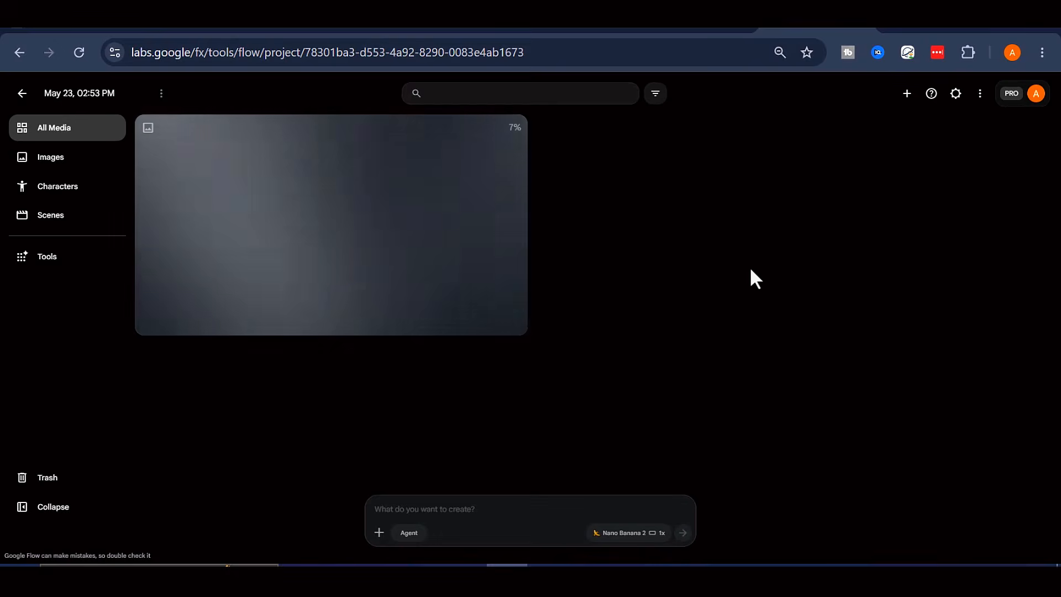
Step: Open the generated image of the man in the leather jacket and download it
{"action": "left_click", "coordinate": [257, 200]}
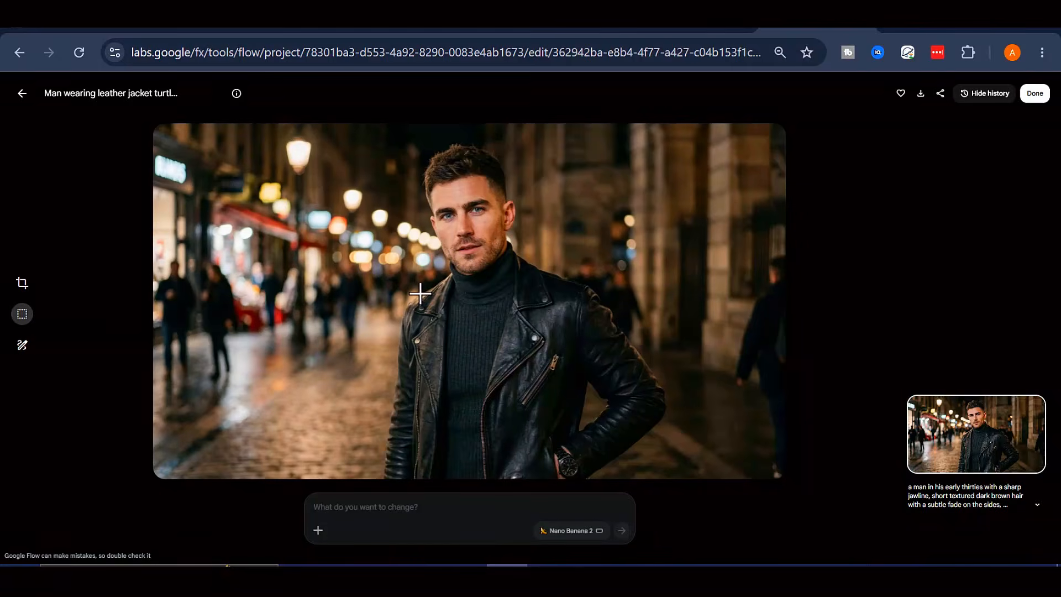
{"action": "left_click", "coordinate": [920, 95]}
{"action": "left_click", "coordinate": [864, 165]}
Step: Edit the image to place the "same character" in a modern coffee shop during sunset, keeping the same face, hairstyle and clothing style
{"action": "right_click", "coordinate": [375, 506]}
{"action": "left_click", "coordinate": [399, 339]}
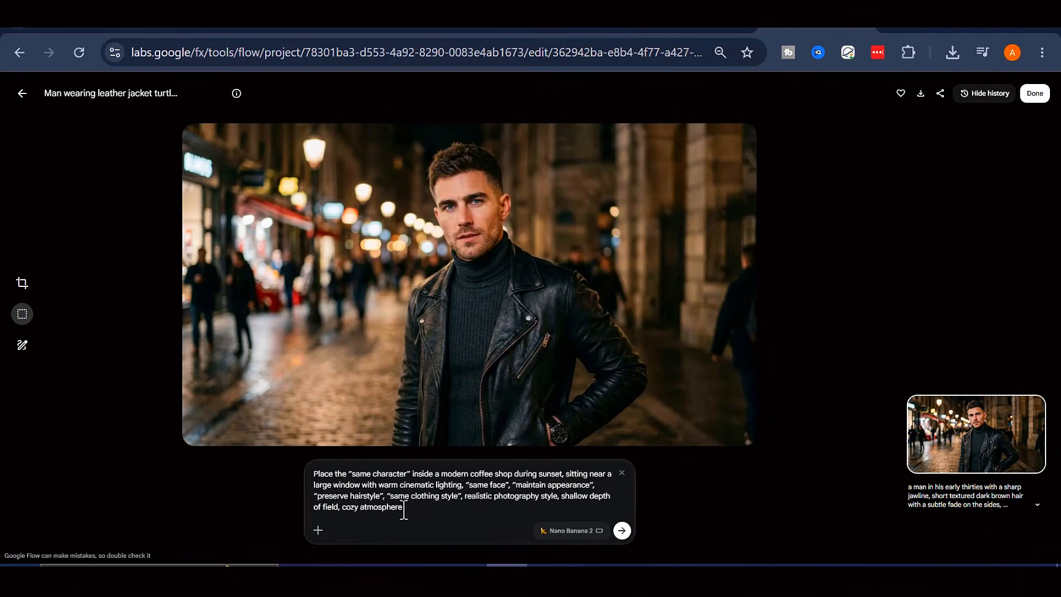
{"action": "left_click_drag", "start_coordinate": [397, 501], "coordinate": [315, 474]}
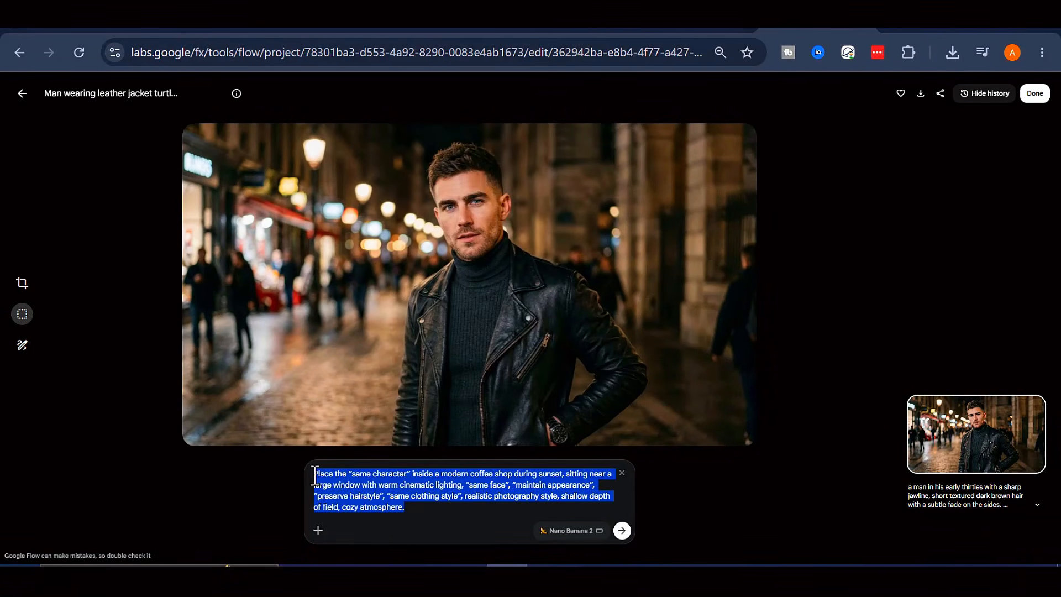
{"action": "left_click", "coordinate": [413, 508]}
{"action": "left_click", "coordinate": [622, 531]}
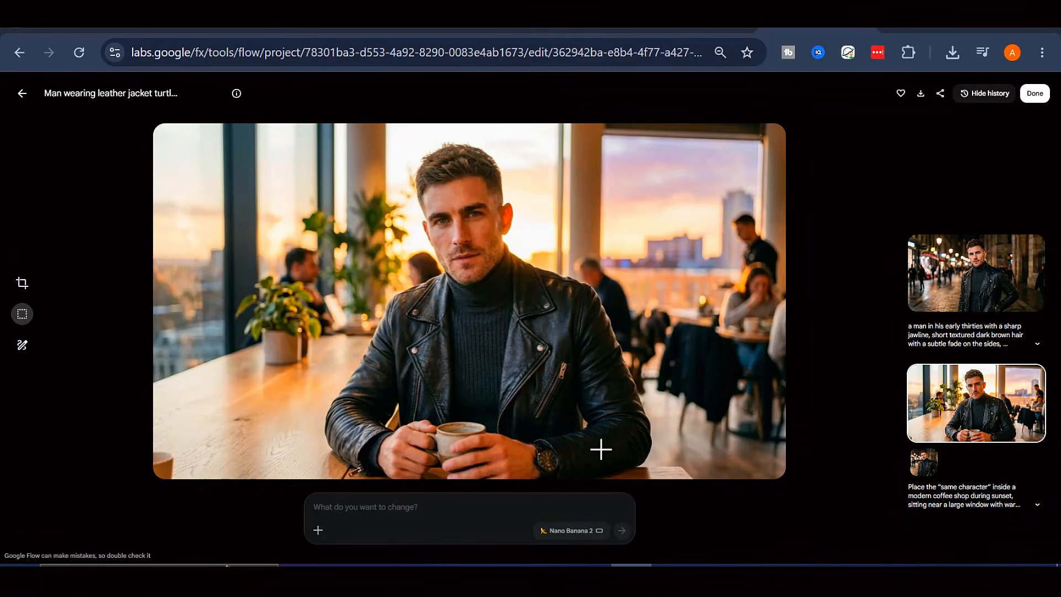
Step: Compare the night street and coffee shop versions in the history, and download the coffee shop image
{"action": "left_click", "coordinate": [970, 290]}
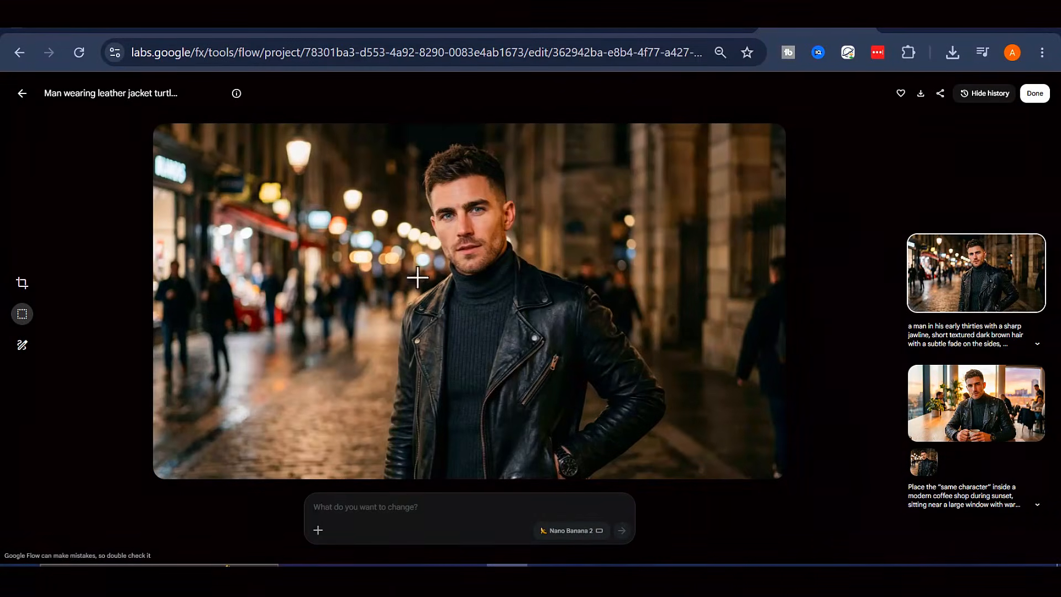
{"action": "left_click", "coordinate": [956, 410]}
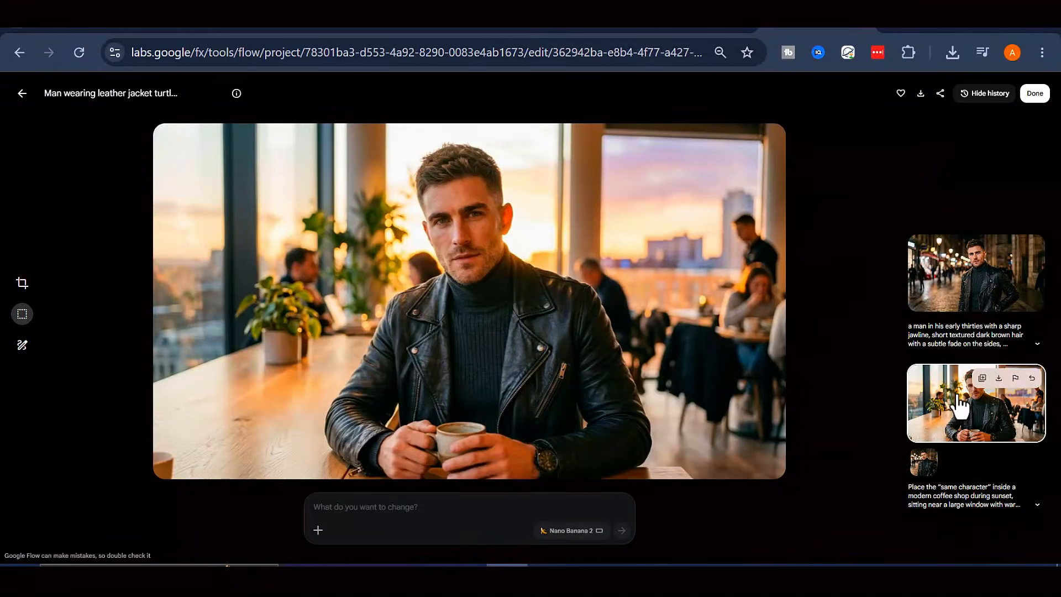
{"action": "left_click", "coordinate": [976, 312]}
{"action": "left_click", "coordinate": [983, 407]}
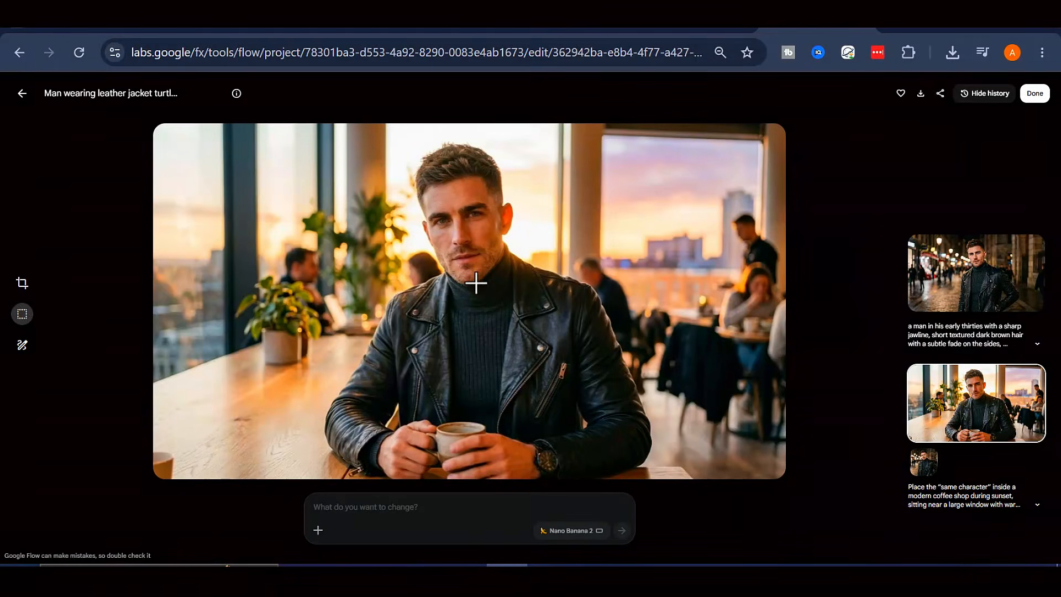
{"action": "left_click", "coordinate": [920, 93]}
{"action": "left_click", "coordinate": [873, 133]}
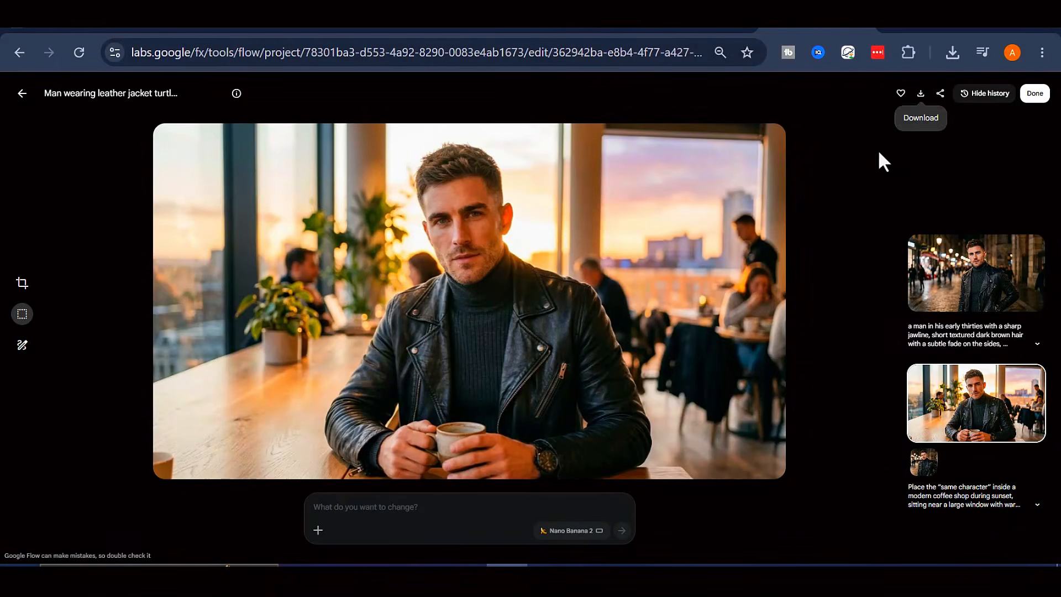
Step: Return to the project, upload the Ronaldo photo and attach it to the prompt as a reference image
{"action": "left_click", "coordinate": [23, 94]}
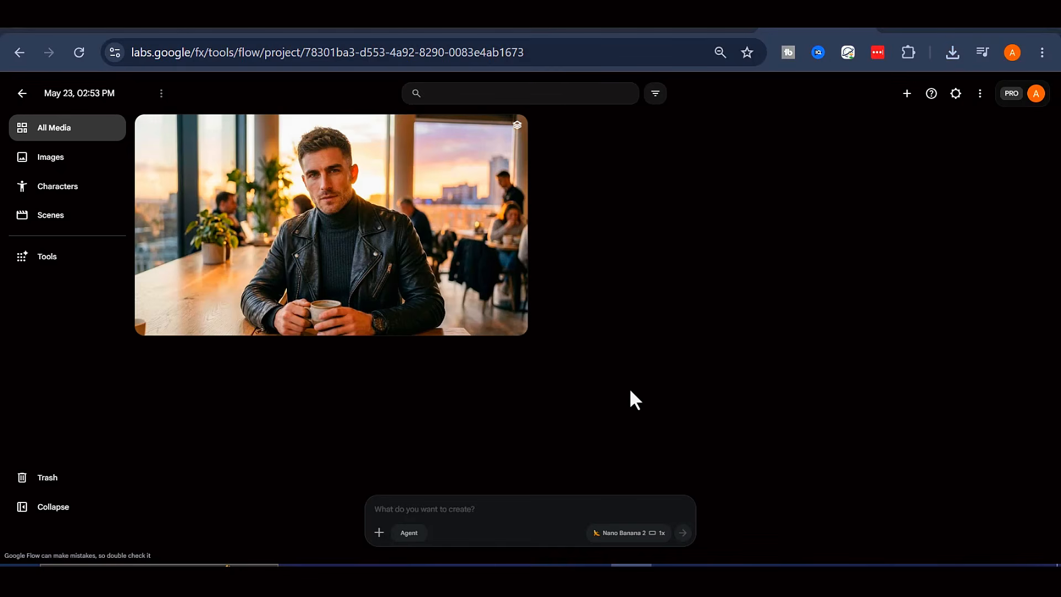
{"action": "left_click", "coordinate": [379, 531]}
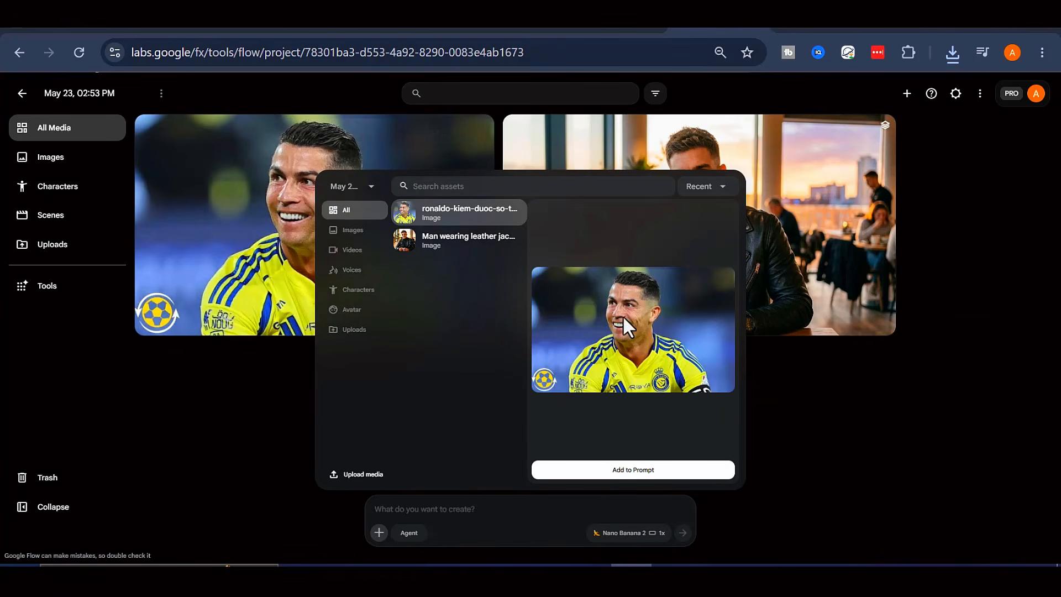
{"action": "left_click", "coordinate": [451, 508]}
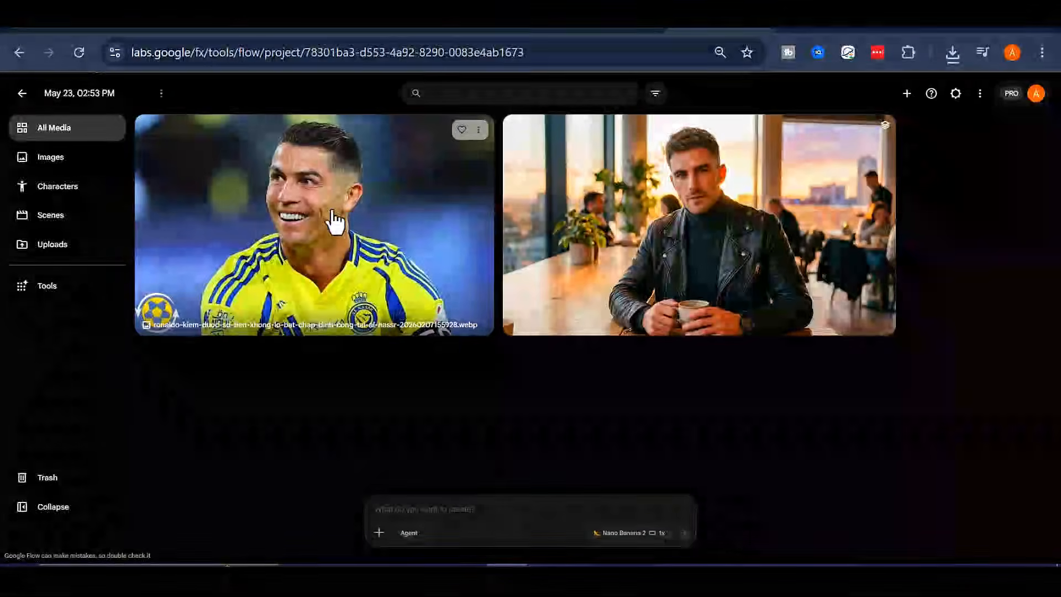
{"action": "left_click_drag", "start_coordinate": [332, 194], "coordinate": [514, 511]}
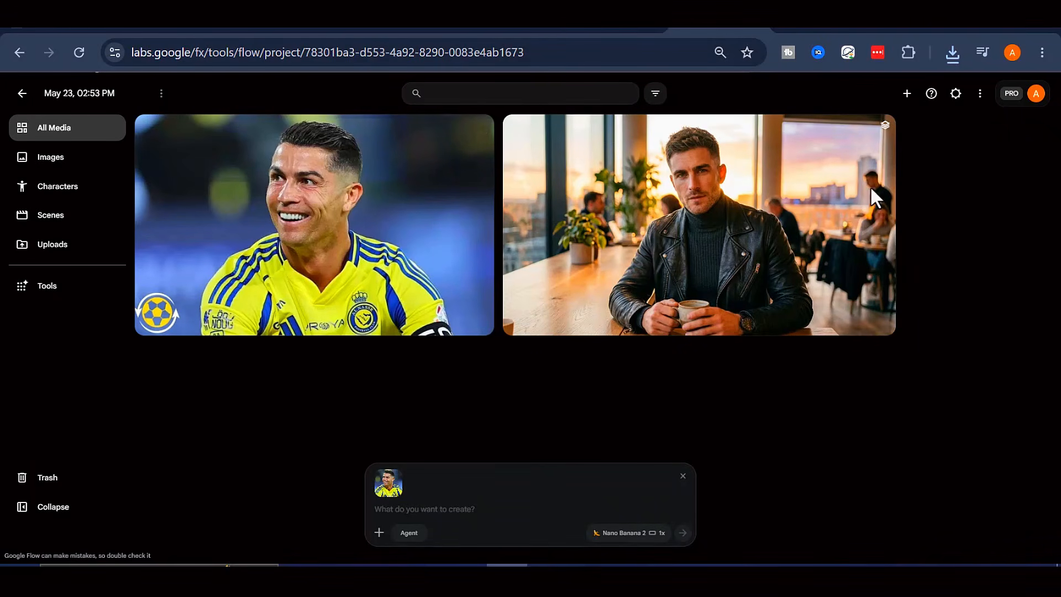
Step: Generate the "same character" walking through a beautiful European street in bright afternoon daylight, keeping the same clothing style, and view the result
{"action": "left_click", "coordinate": [463, 507]}
{"action": "right_click", "coordinate": [464, 507]}
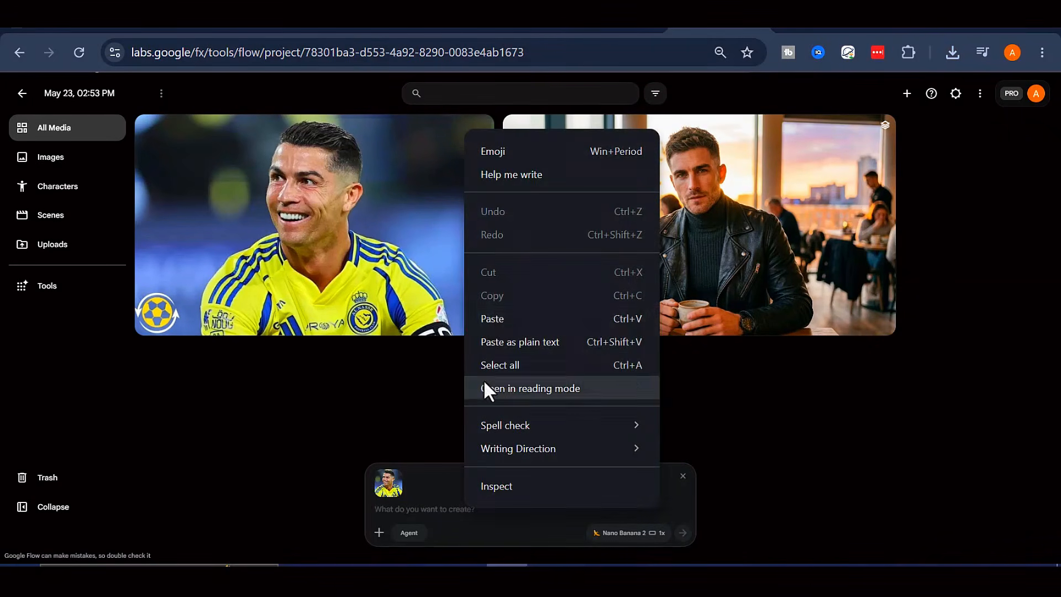
{"action": "left_click", "coordinate": [492, 319]}
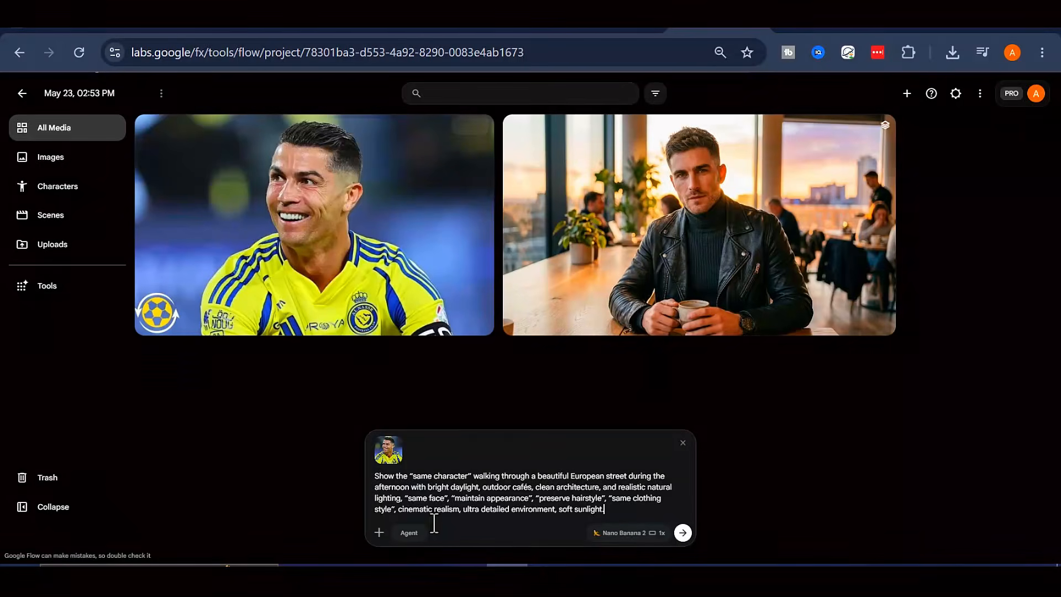
{"action": "left_click", "coordinate": [685, 534]}
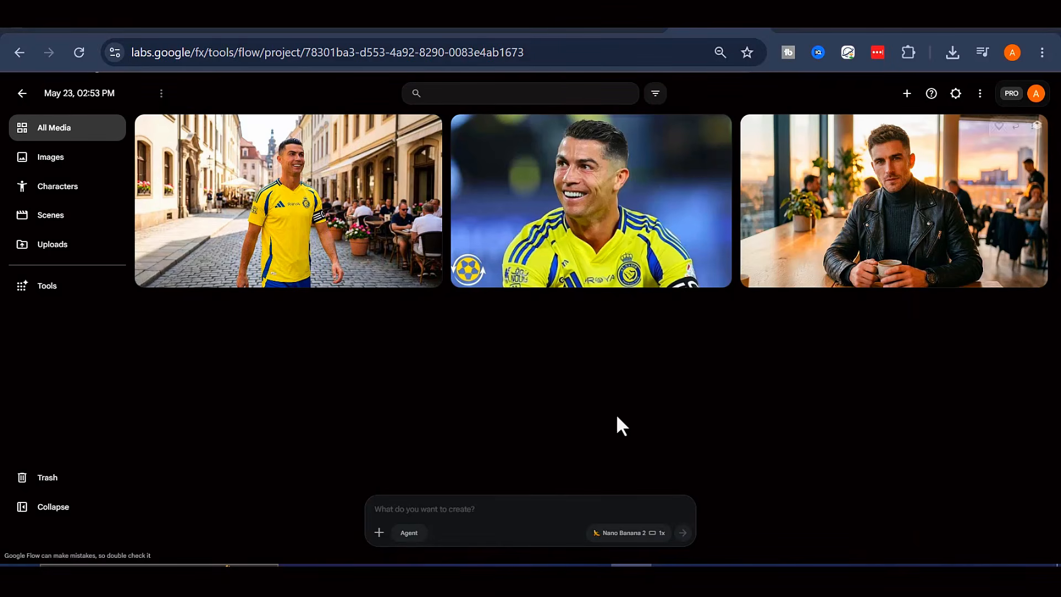
{"action": "left_click", "coordinate": [316, 191]}
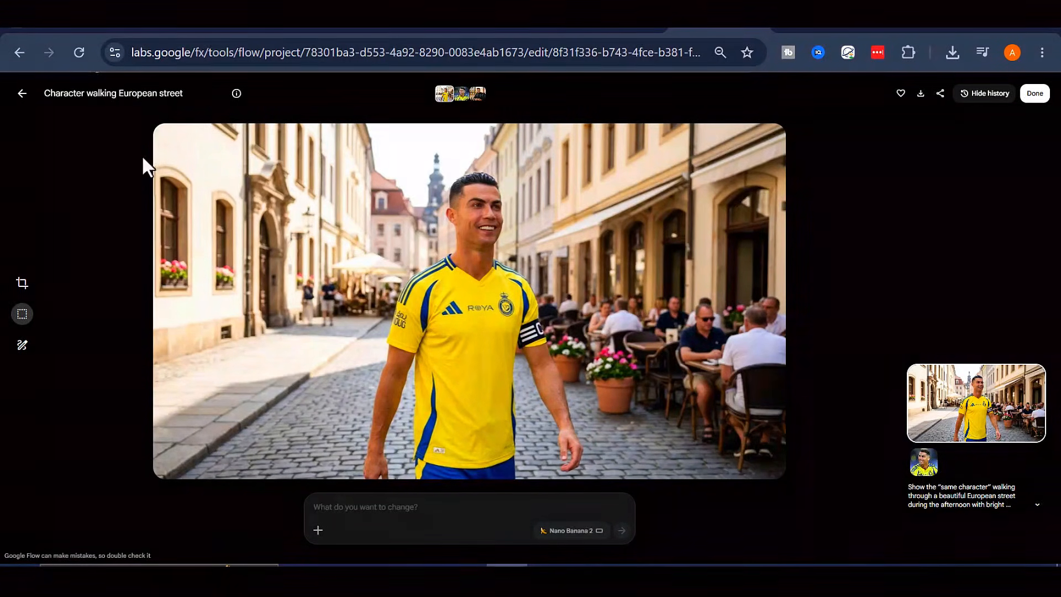
{"action": "left_click", "coordinate": [22, 93]}
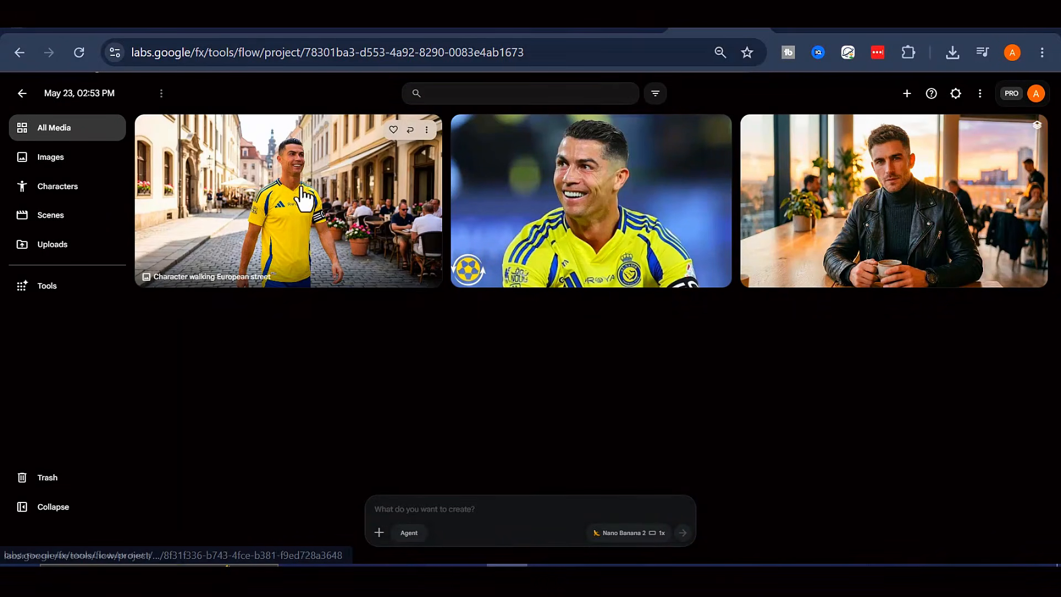
Step: Using the European street image as reference, generate the "same character" inside a luxury apartment in a stylish black tailored suit with a silver wristwatch
{"action": "left_click_drag", "start_coordinate": [276, 254], "coordinate": [559, 529]}
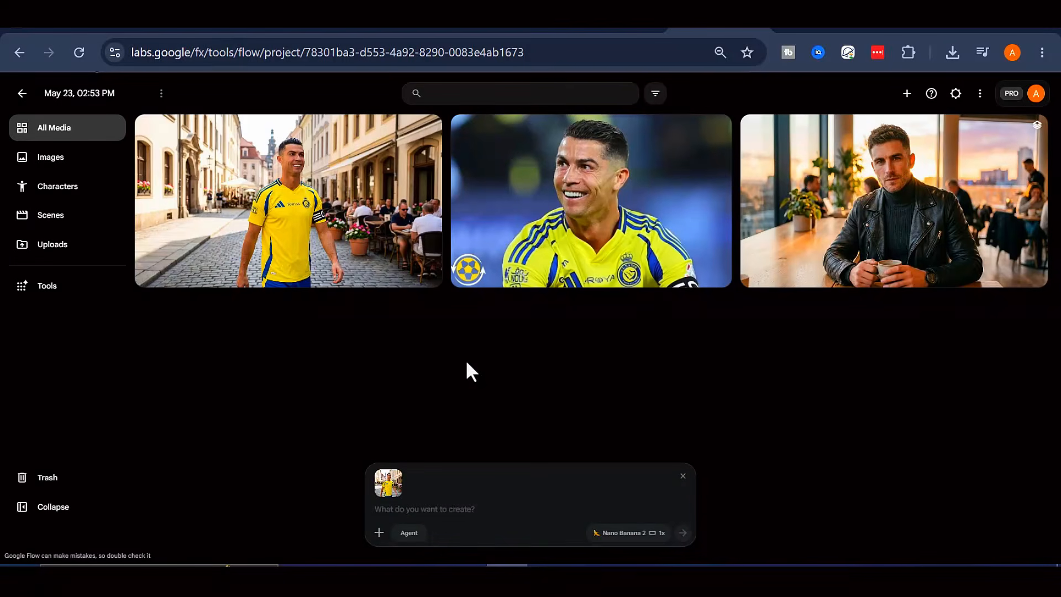
{"action": "right_click", "coordinate": [431, 508]}
{"action": "left_click", "coordinate": [462, 326]}
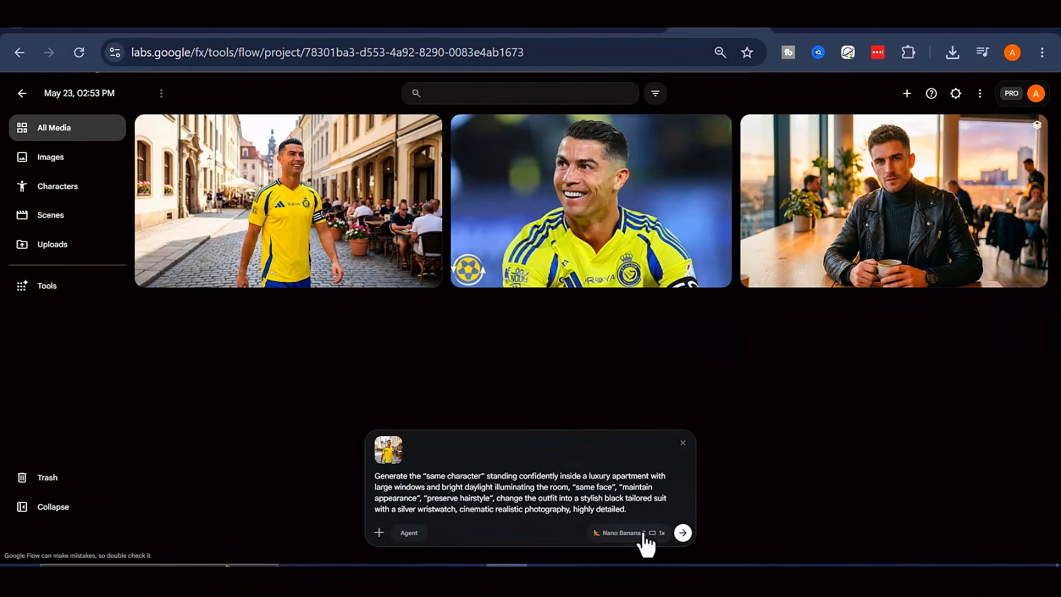
{"action": "left_click", "coordinate": [682, 534]}
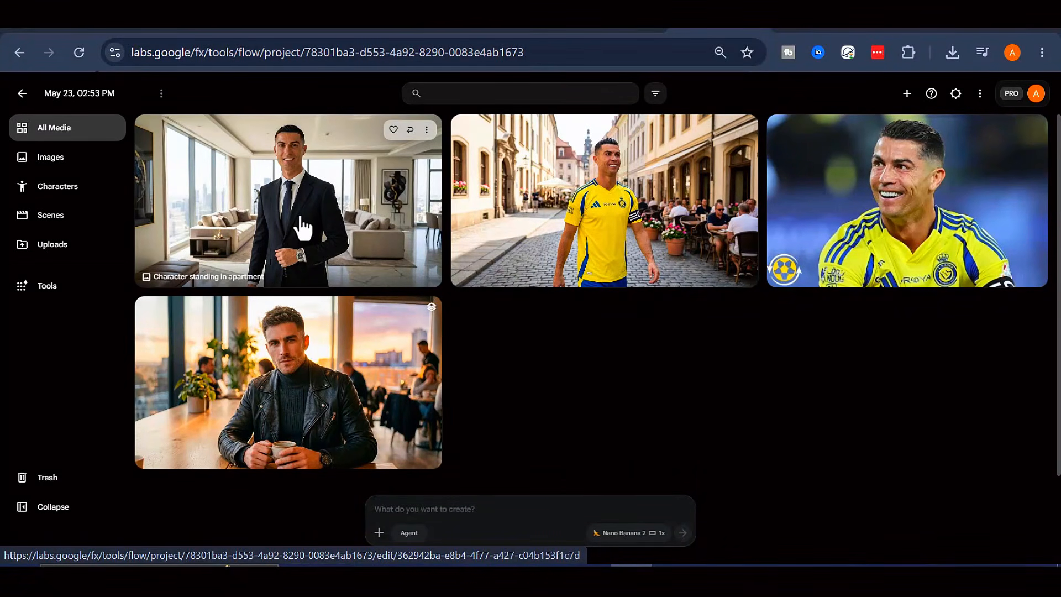
Step: Using the suit image as reference, reuse the luxury apartment prompt with the outfit changed to "argetina jersey" and generate the image
{"action": "left_click_drag", "start_coordinate": [301, 209], "coordinate": [434, 505]}
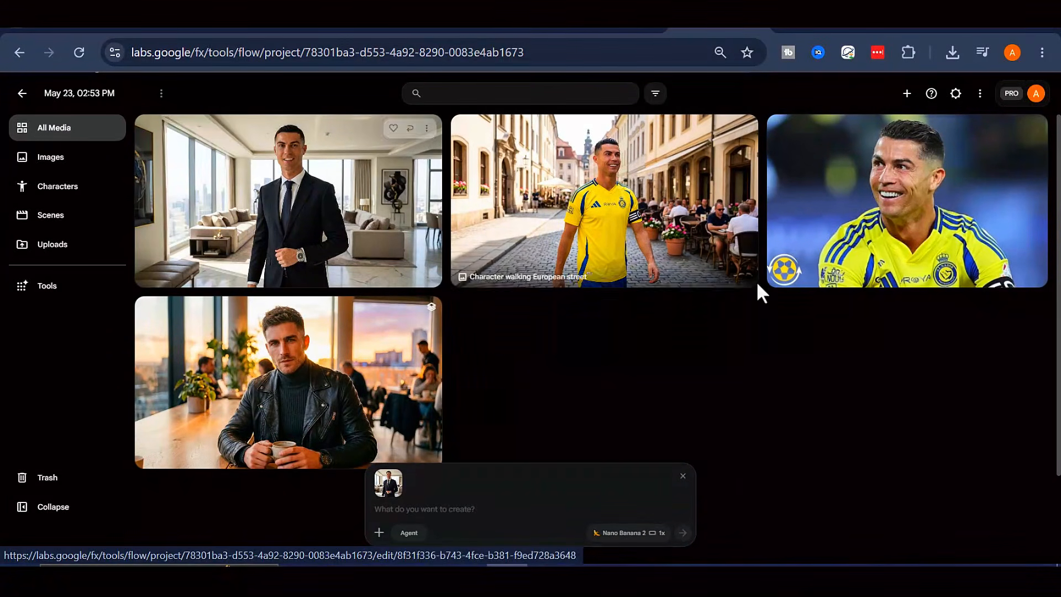
{"action": "right_click", "coordinate": [465, 509]}
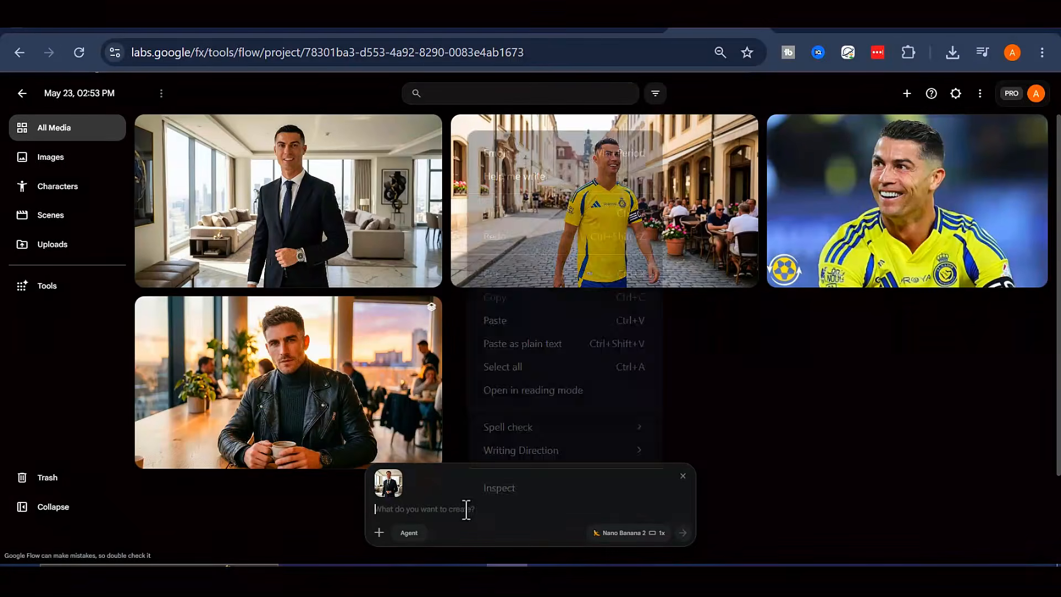
{"action": "left_click", "coordinate": [501, 322]}
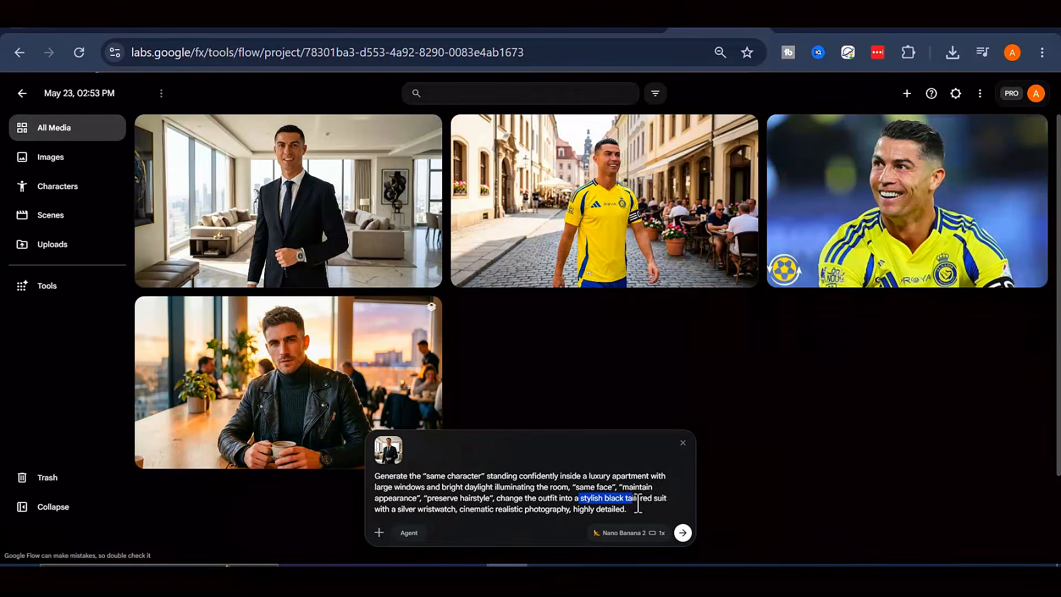
{"action": "left_click_drag", "start_coordinate": [664, 502], "coordinate": [668, 500]}
{"action": "key", "text": "BackSpace"}
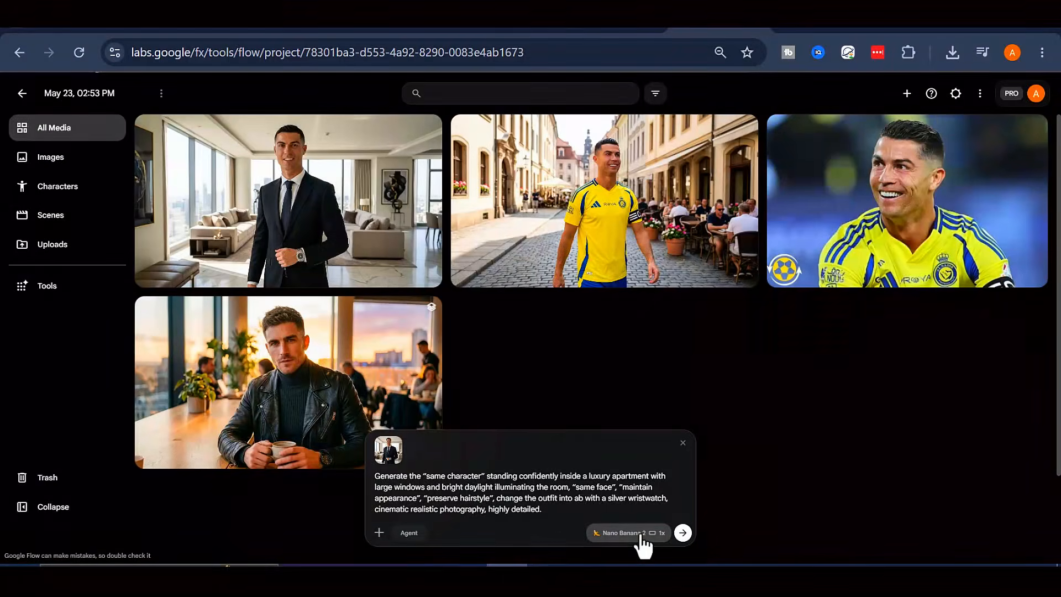
{"action": "type", "text": "rgetina jersey"}
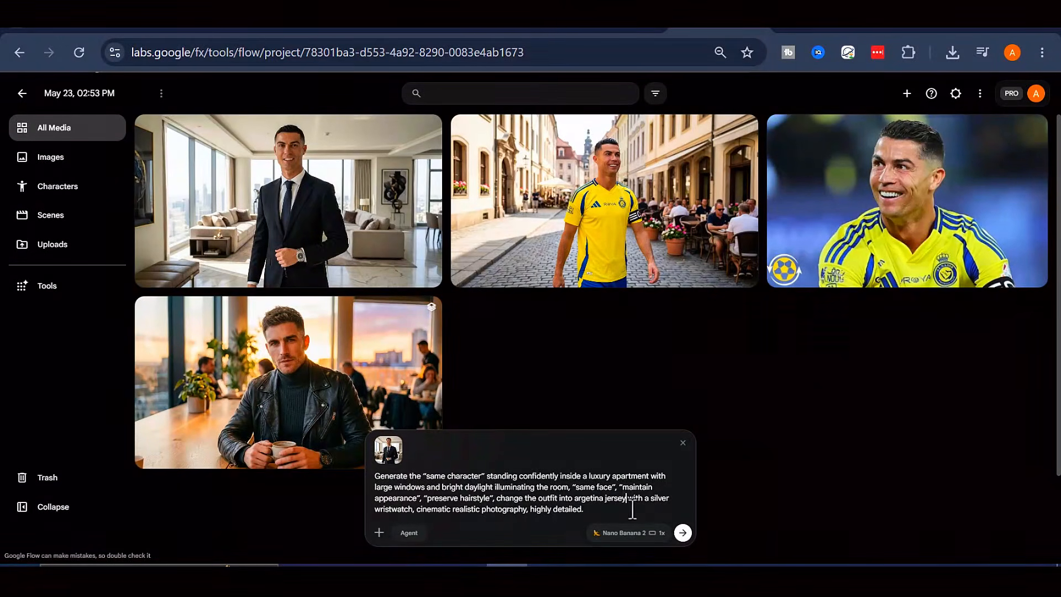
{"action": "left_click", "coordinate": [682, 534]}
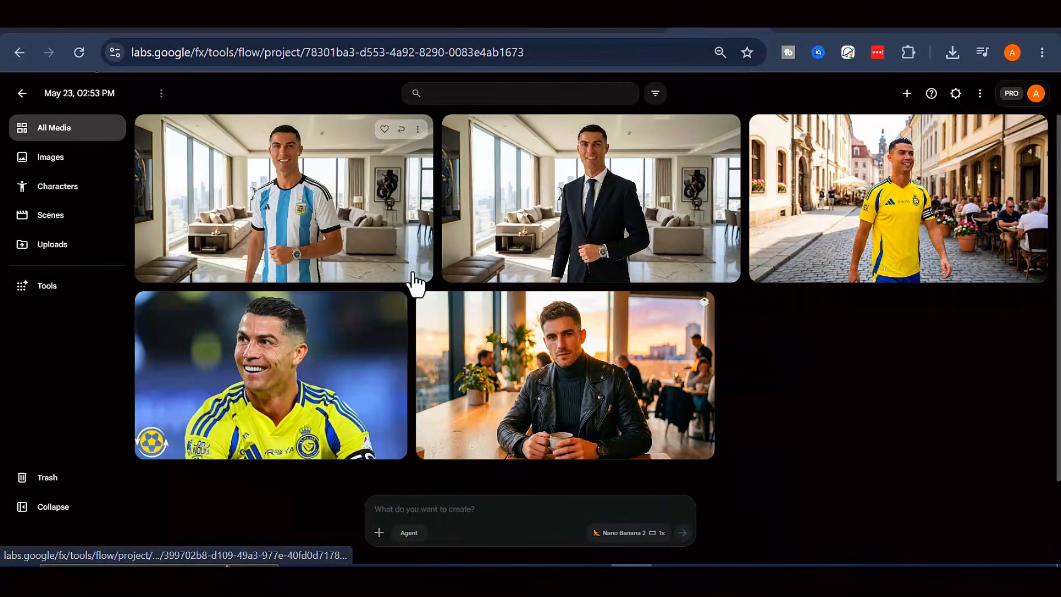
Step: View the Argentina jersey, black suit and European street images at full size to compare the character's face
{"action": "left_click", "coordinate": [332, 207]}
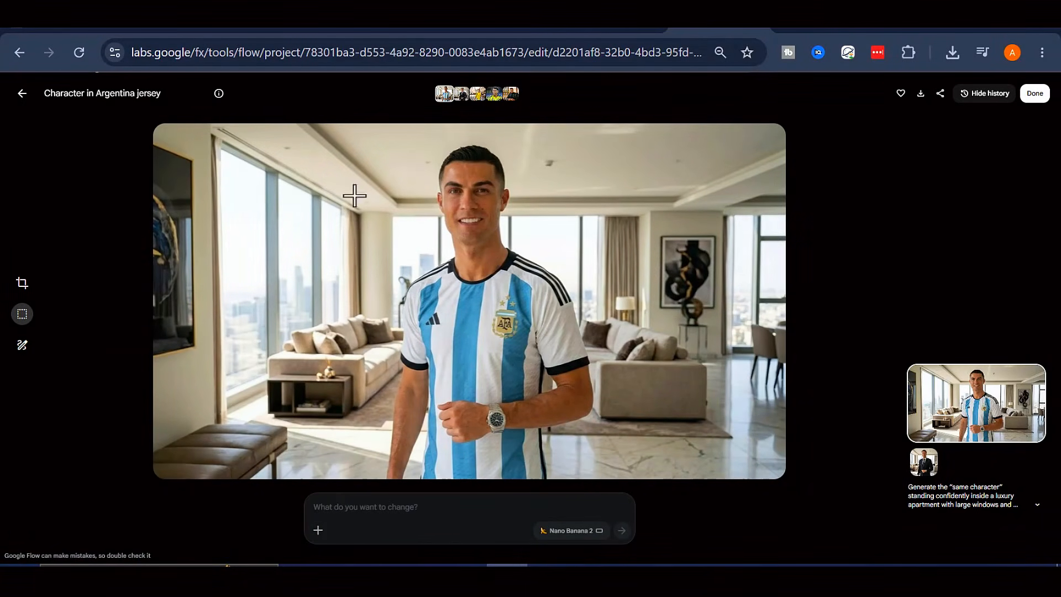
{"action": "left_click", "coordinate": [23, 95]}
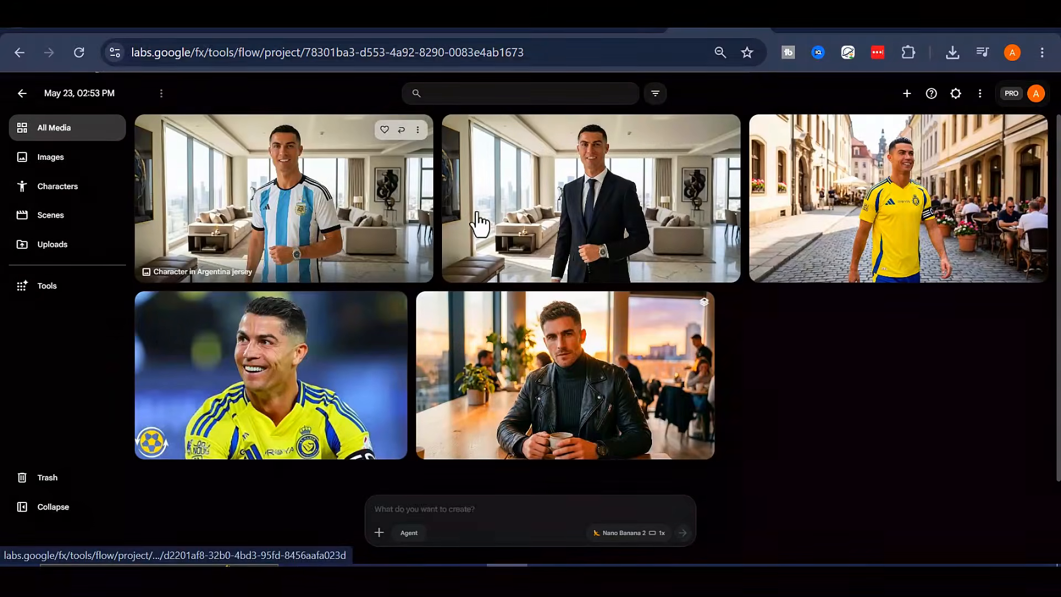
{"action": "left_click", "coordinate": [519, 203]}
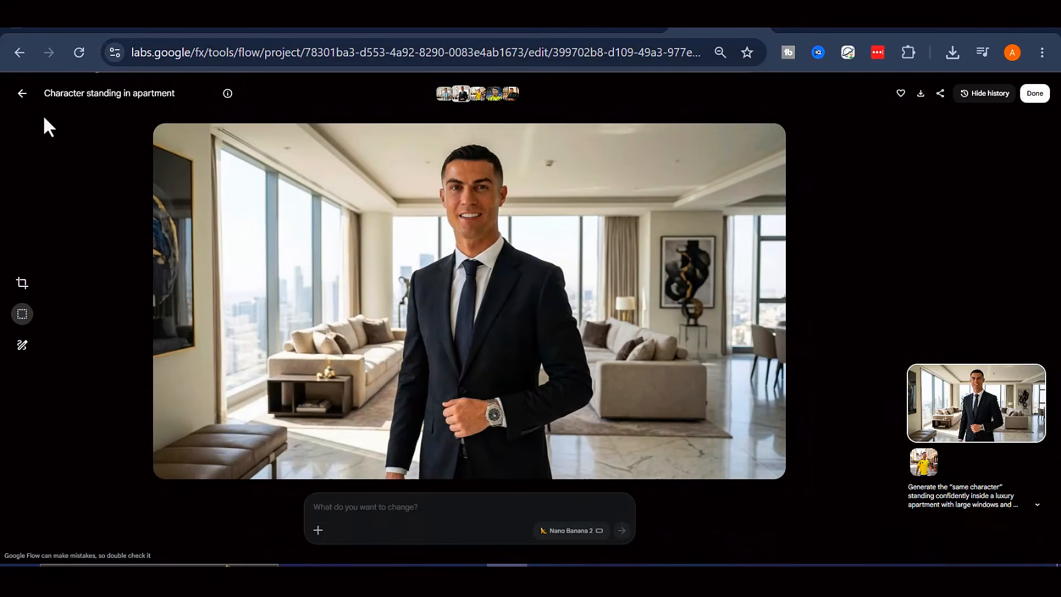
{"action": "left_click", "coordinate": [22, 99]}
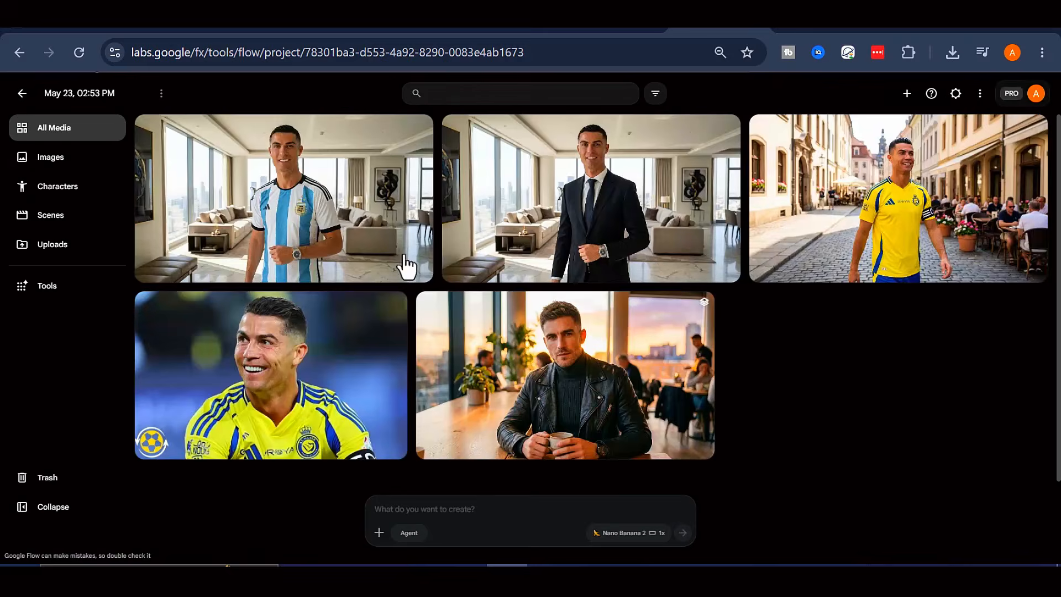
{"action": "left_click", "coordinate": [819, 260]}
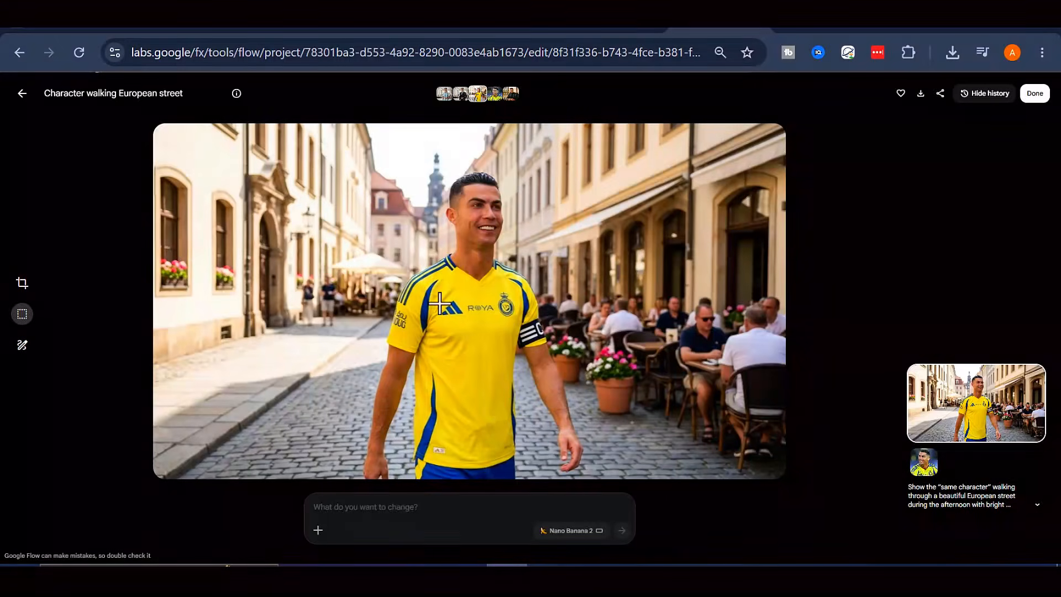
{"action": "left_click", "coordinate": [21, 94]}
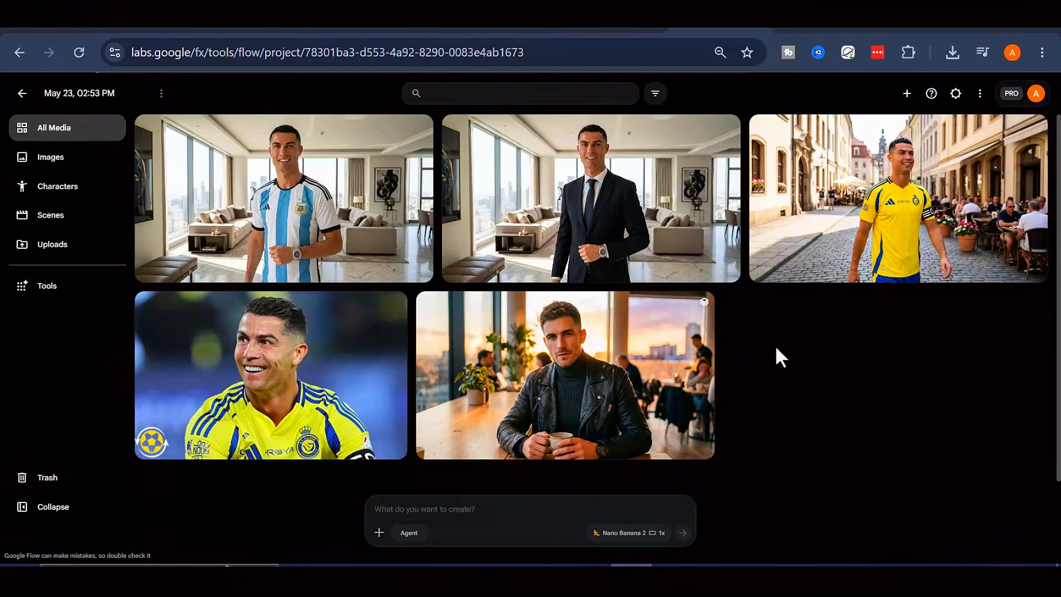
Step: Edit the Argentina jersey image to place the "same character" in a peaceful daytime countryside, wearing a cream-colored sweater, blue jeans and brown boots
{"action": "left_click", "coordinate": [336, 182]}
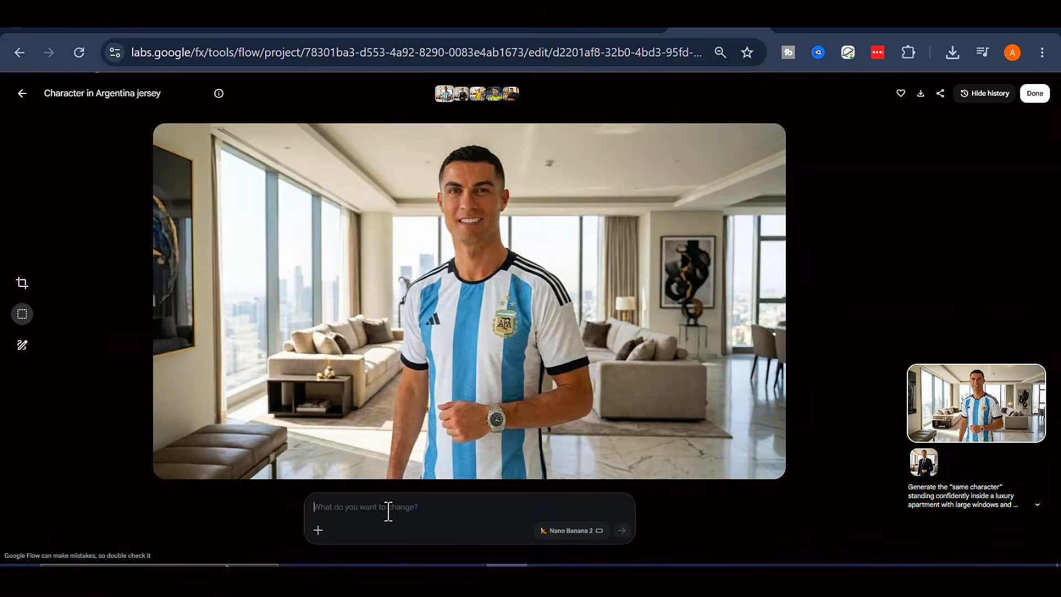
{"action": "right_click", "coordinate": [389, 511]}
{"action": "left_click", "coordinate": [415, 321]}
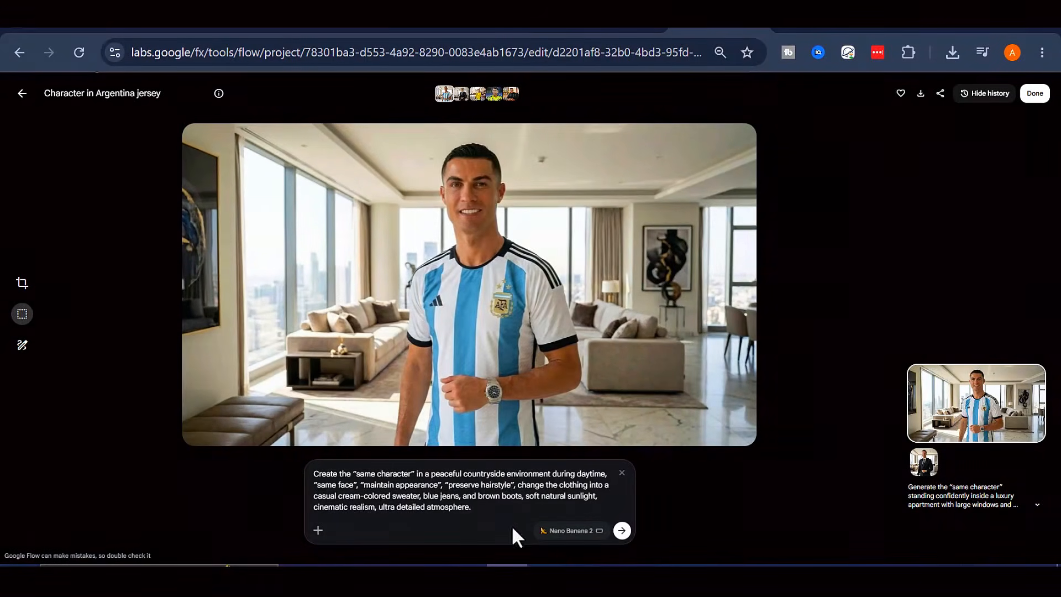
{"action": "left_click", "coordinate": [621, 531]}
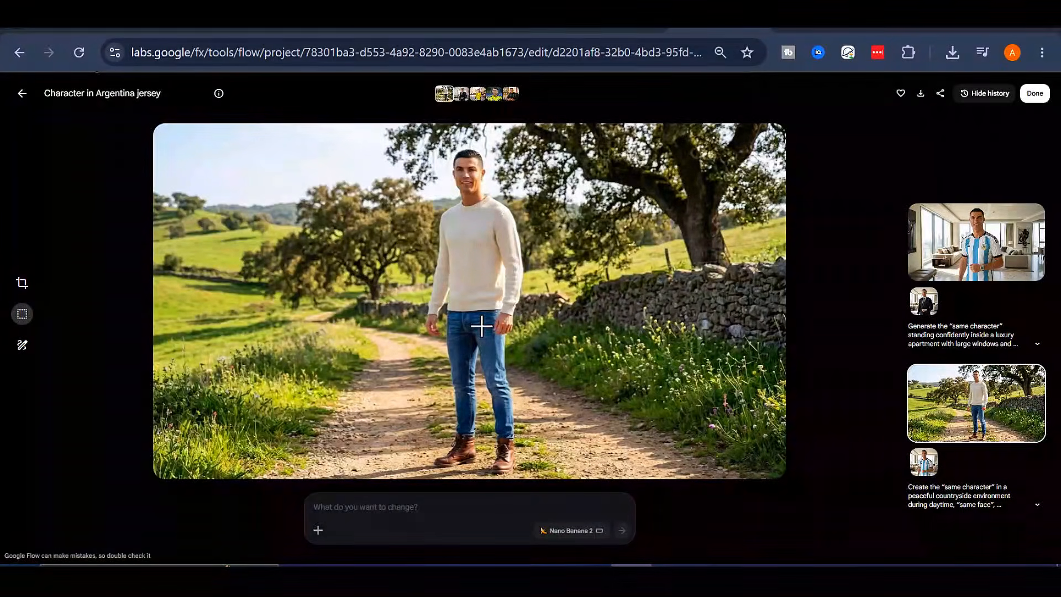
Step: Edit the countryside image with the prompt "same character, same outfit, same environment. character is sitting on a chair. medium shot"
{"action": "left_click", "coordinate": [428, 509]}
{"action": "type", "text": "same ch"}
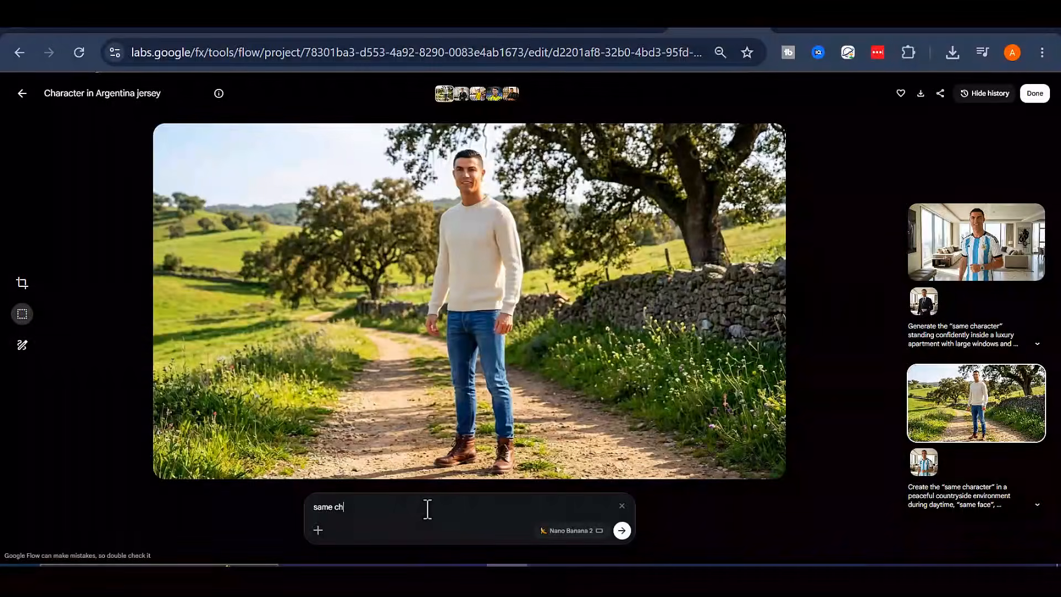
{"action": "type", "text": "aracter, same outfit, sitt"}
{"action": "key", "text": "BackSpace"}
{"action": "type", "text": "ame environment. character is si"}
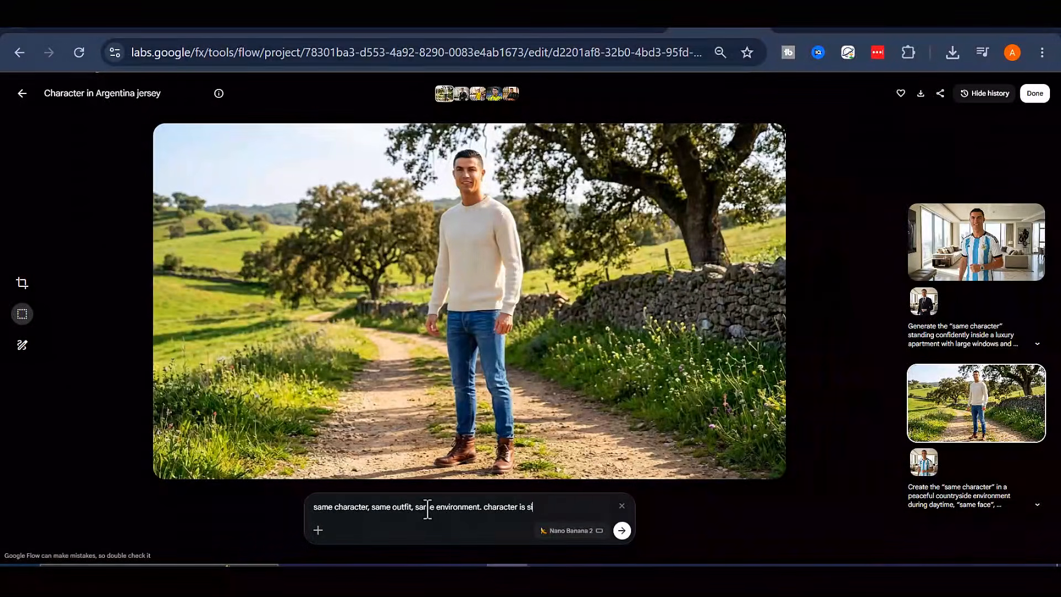
{"action": "type", "text": "tting on a chair. medium shot"}
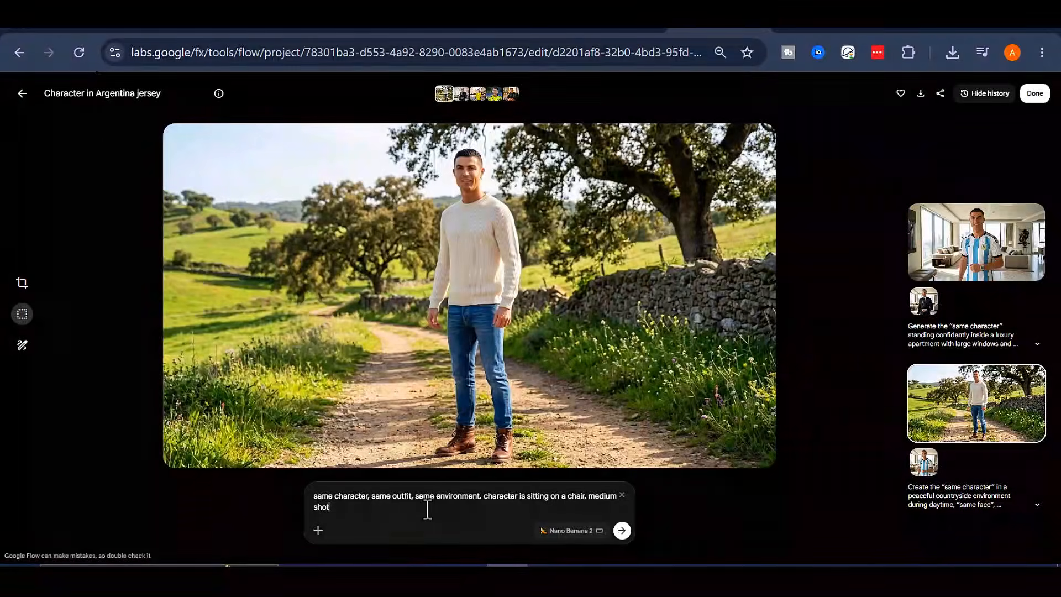
{"action": "key", "text": "Return"}
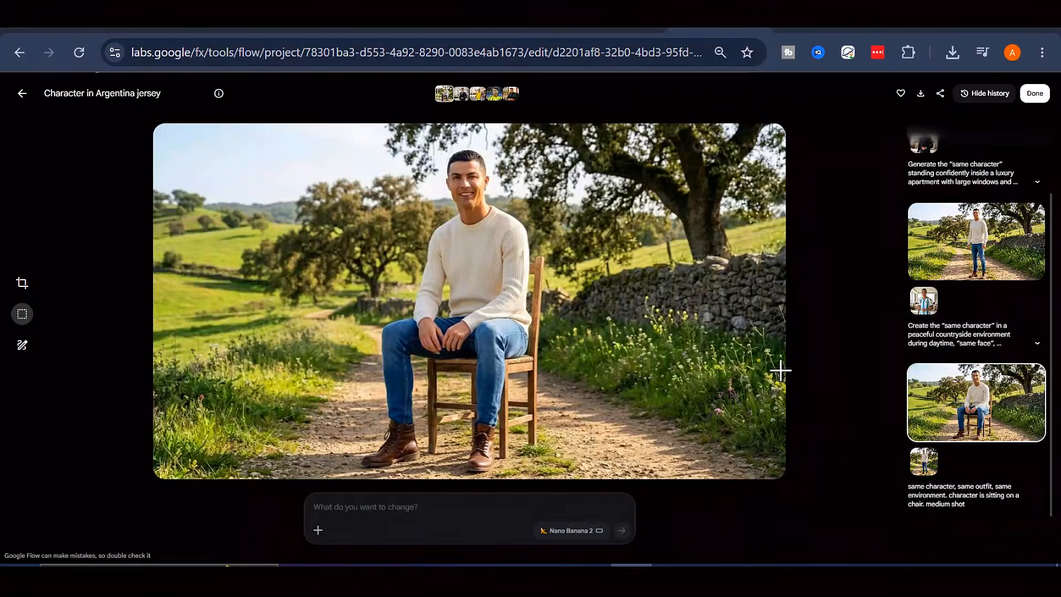
Step: Compare the Argentina jersey, standing countryside and seated countryside versions in the image's history
{"action": "scroll", "coordinate": [980, 318], "scroll_direction": "up", "scroll_amount": 2}
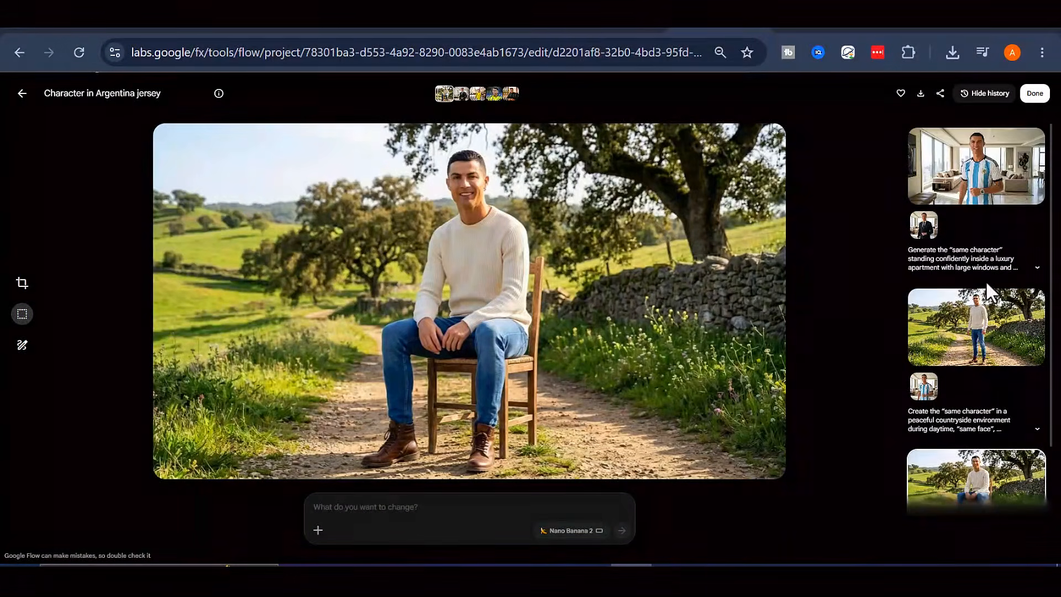
{"action": "left_click", "coordinate": [999, 191]}
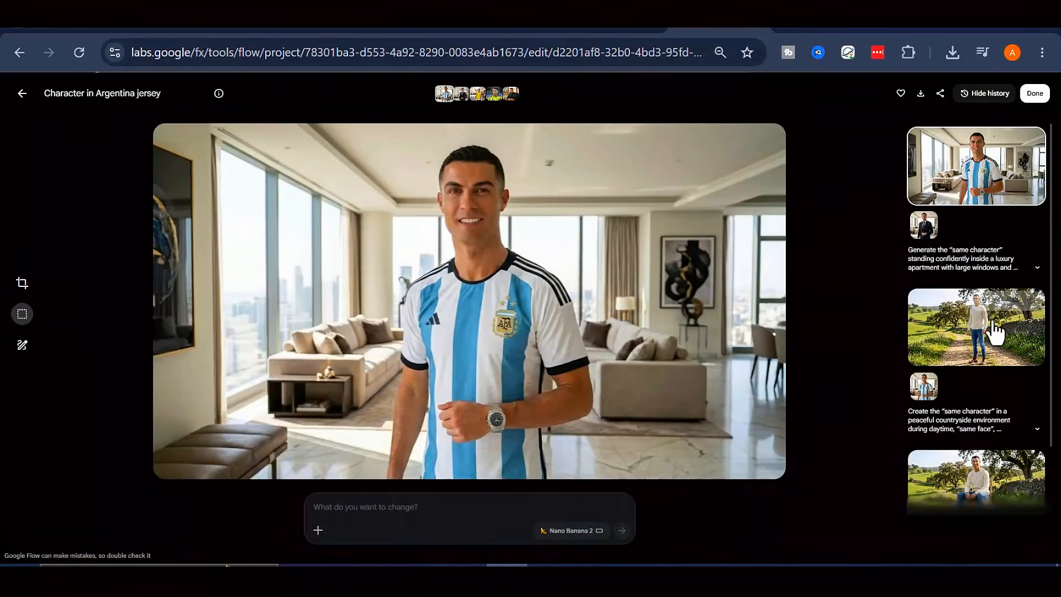
{"action": "mouse_move", "coordinate": [992, 332]}
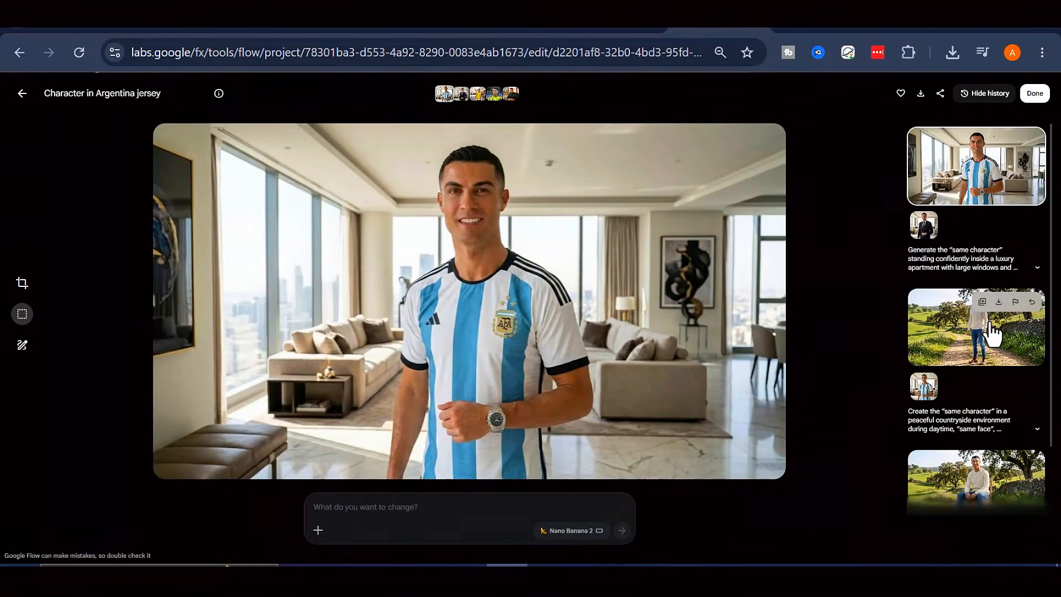
{"action": "left_click", "coordinate": [992, 331]}
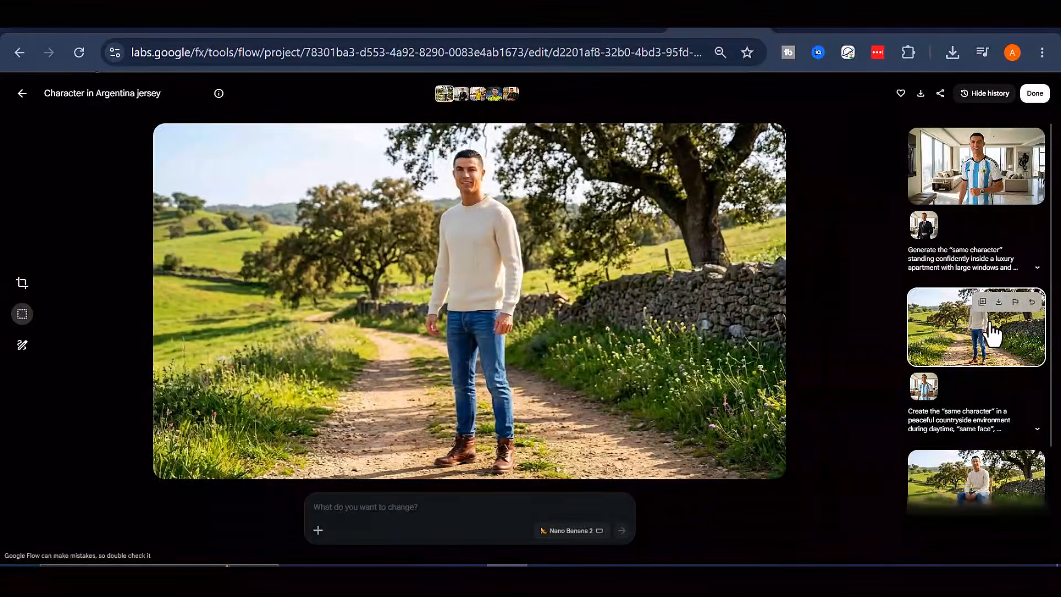
{"action": "scroll", "coordinate": [989, 331], "scroll_direction": "down", "scroll_amount": 2}
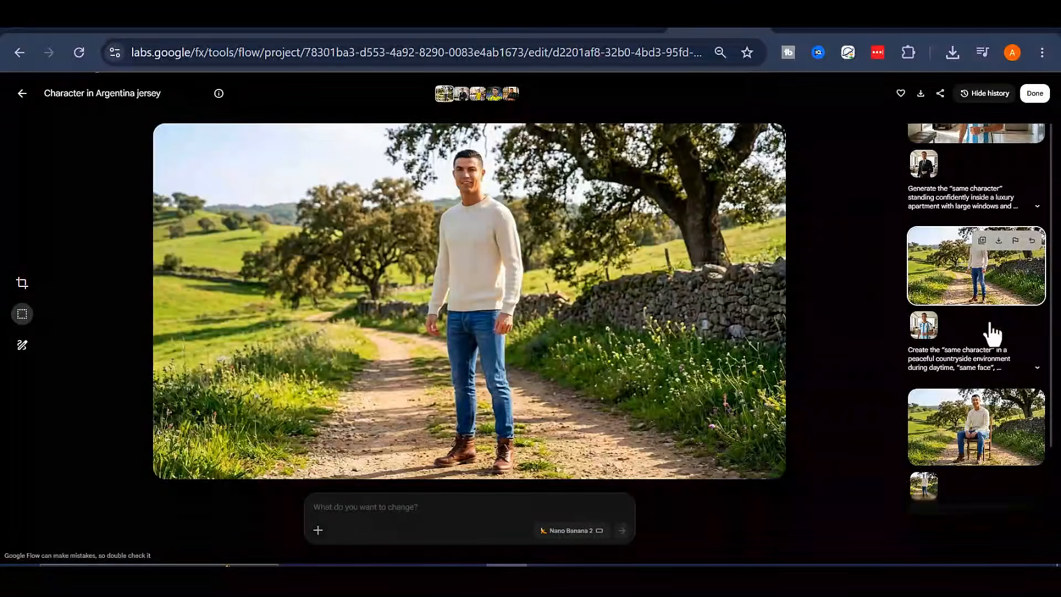
{"action": "left_click", "coordinate": [977, 406]}
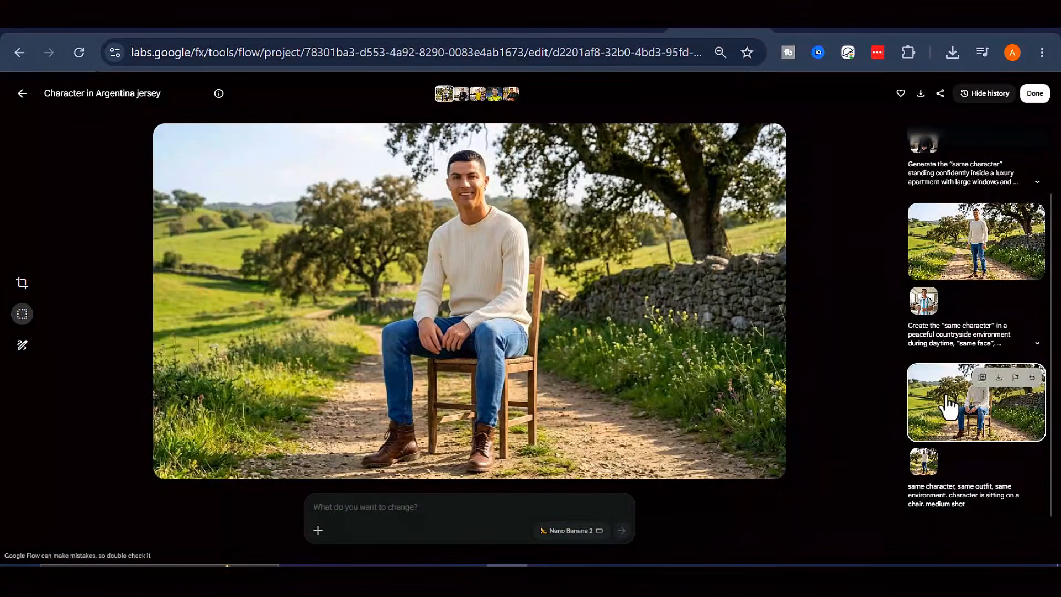
{"action": "scroll", "coordinate": [993, 393], "scroll_direction": "up", "scroll_amount": 2}
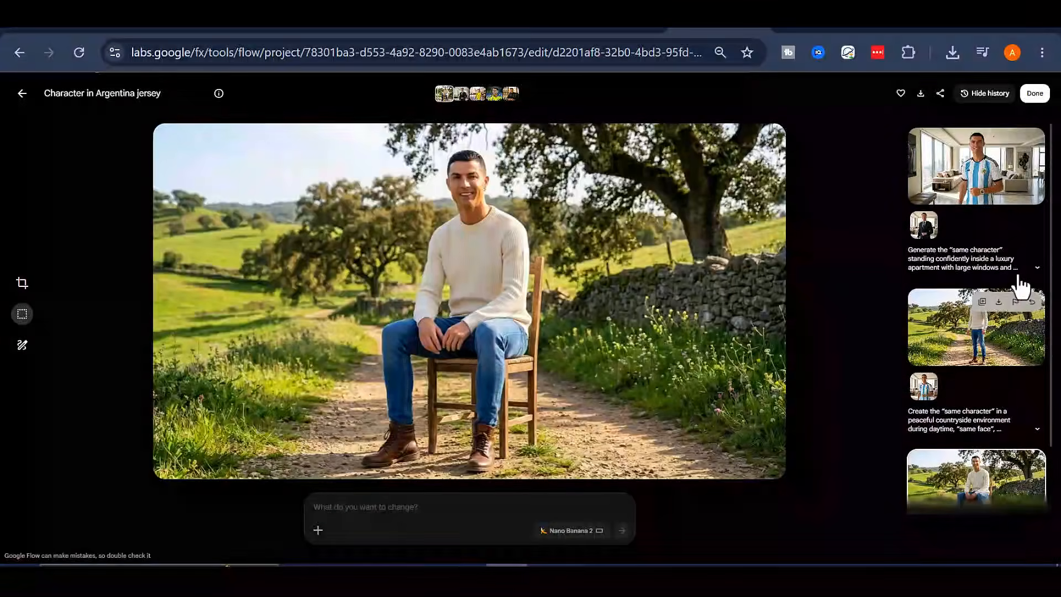
{"action": "left_click", "coordinate": [1028, 196]}
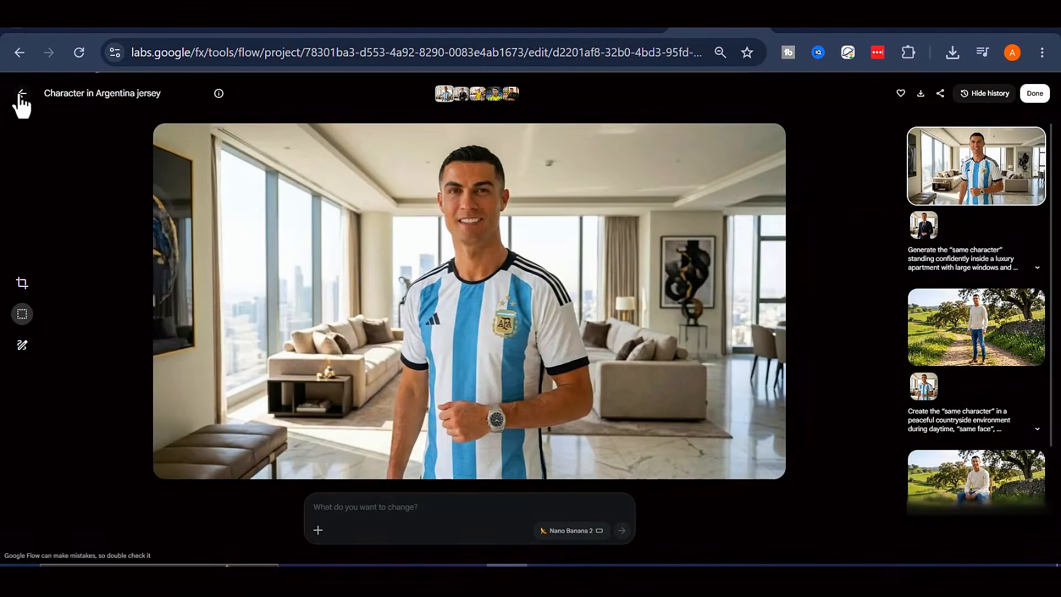
Step: Edit the European street image with the prompt "same character, same environment, same shot. he is wearing the super eagles of nigerian jersey"
{"action": "left_click", "coordinate": [21, 93]}
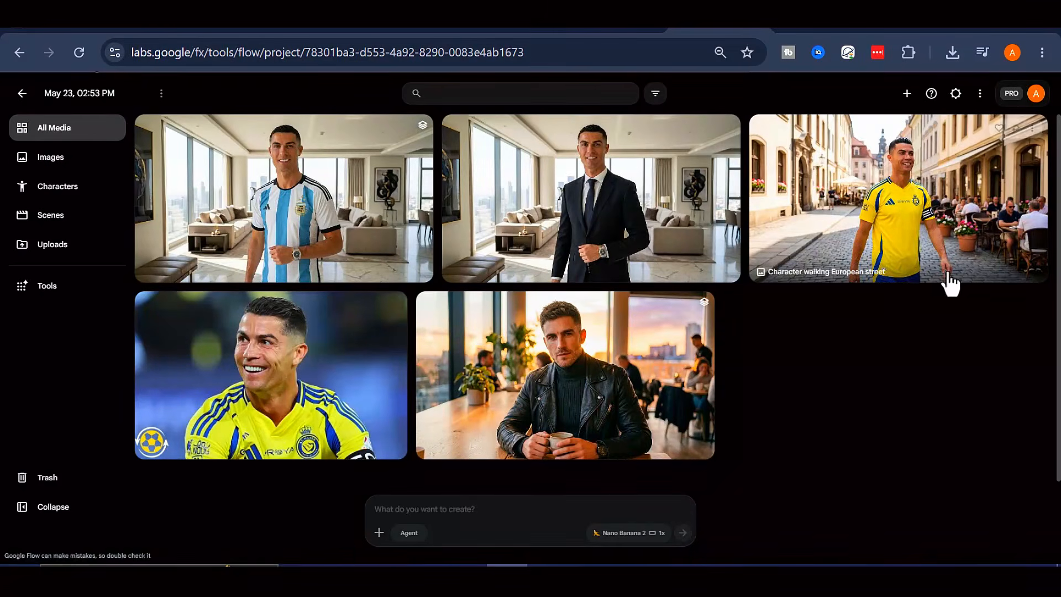
{"action": "left_click", "coordinate": [908, 244]}
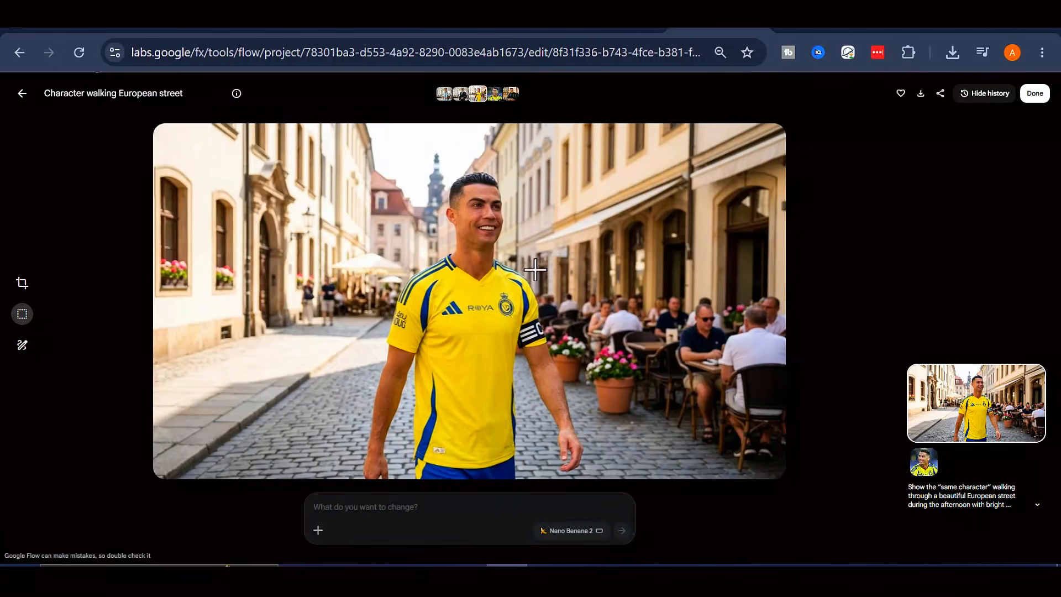
{"action": "left_click", "coordinate": [378, 507]}
{"action": "type", "text": "sa"}
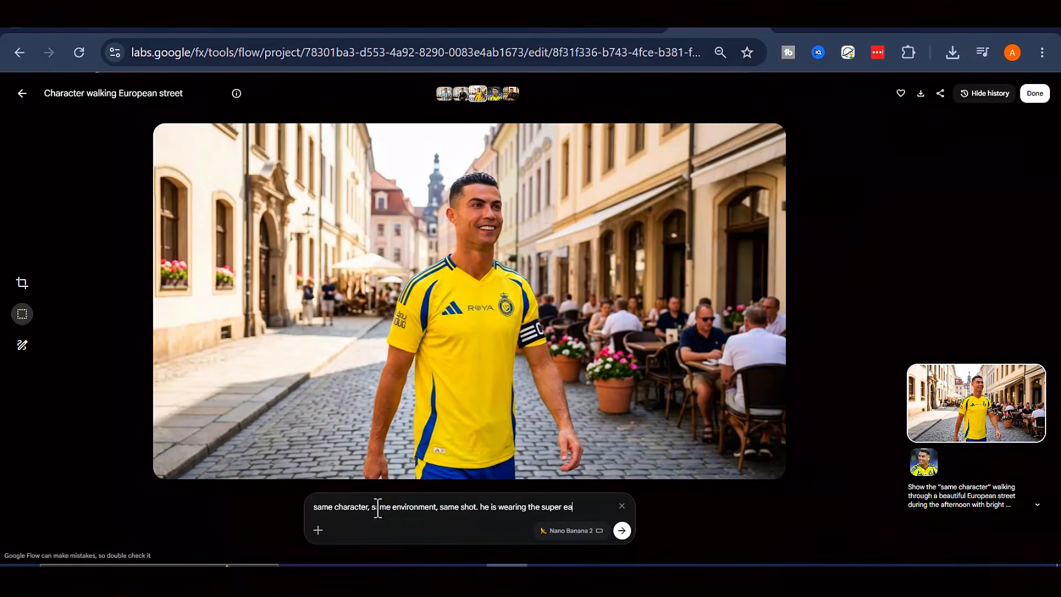
{"action": "type", "text": "nigerian "}
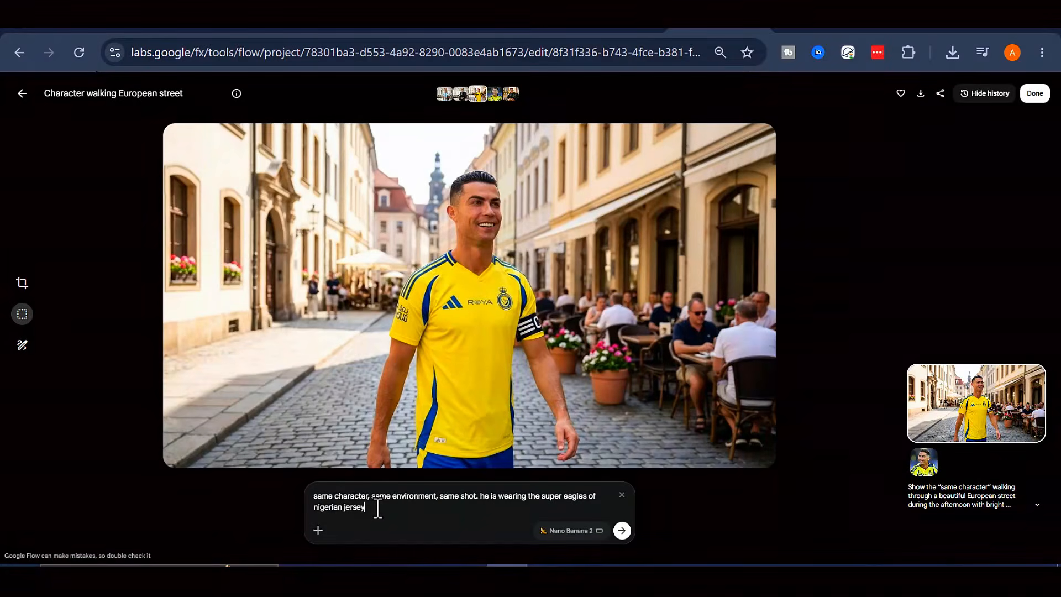
{"action": "type", "text": "jersey"}
{"action": "left_click", "coordinate": [622, 531]}
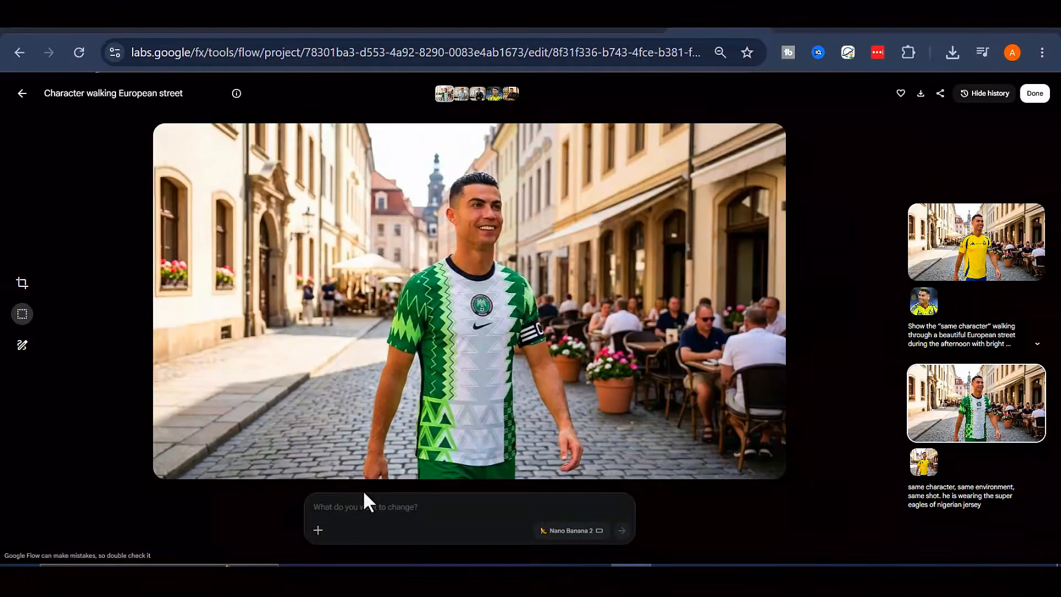
Step: Edit the Nigerian jersey street image with the prompt "same character, same outfit, but in a beach"
{"action": "left_click", "coordinate": [363, 505]}
{"action": "type", "text": "same cha"}
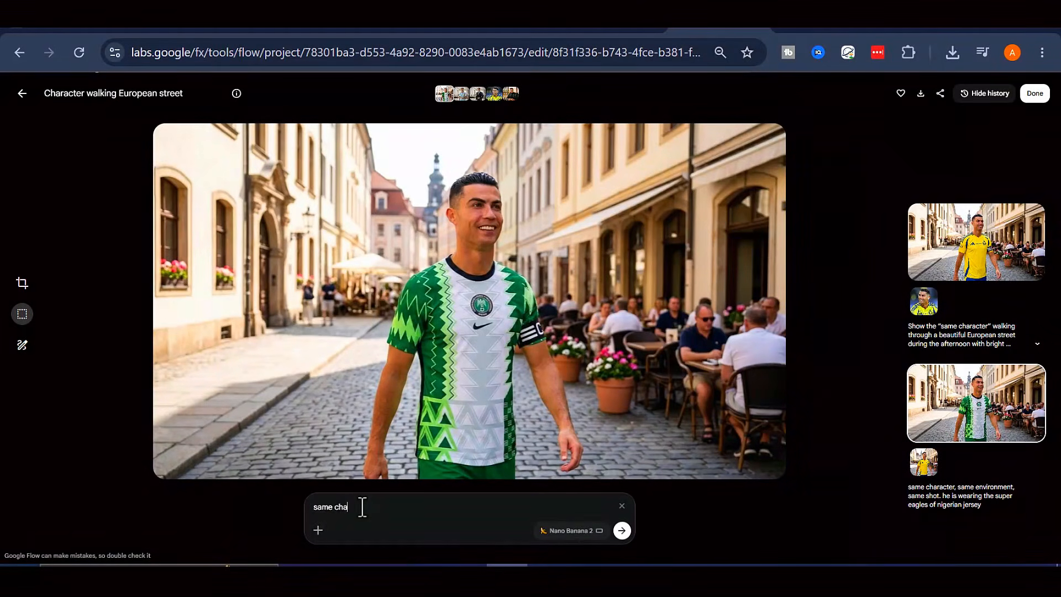
{"action": "type", "text": "racter, same outfit, but in a beach"}
{"action": "key", "text": "Return"}
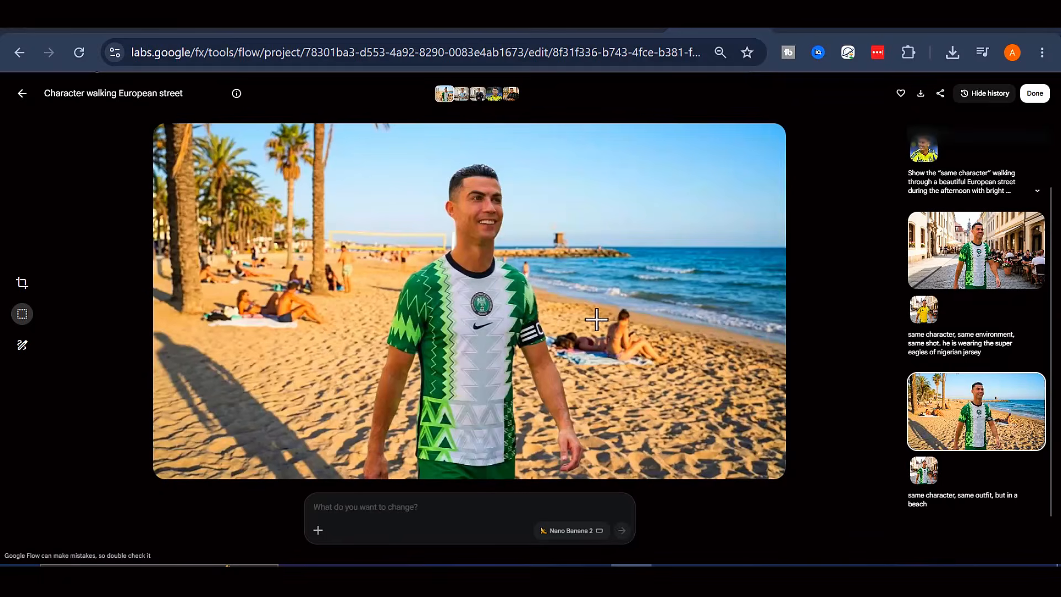
Step: Edit the beach image with the prompt "same character, relaxing and sunbathing"
{"action": "left_click", "coordinate": [415, 509]}
{"action": "type", "text": "same character, relaxing and sunbat"}
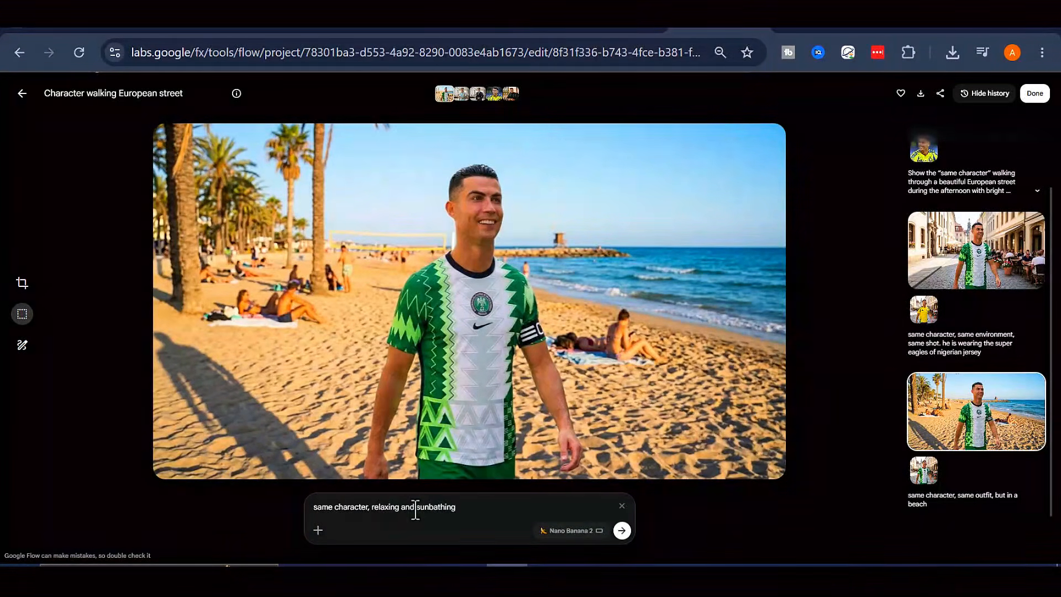
{"action": "type", "text": "hing"}
{"action": "key", "text": "Return"}
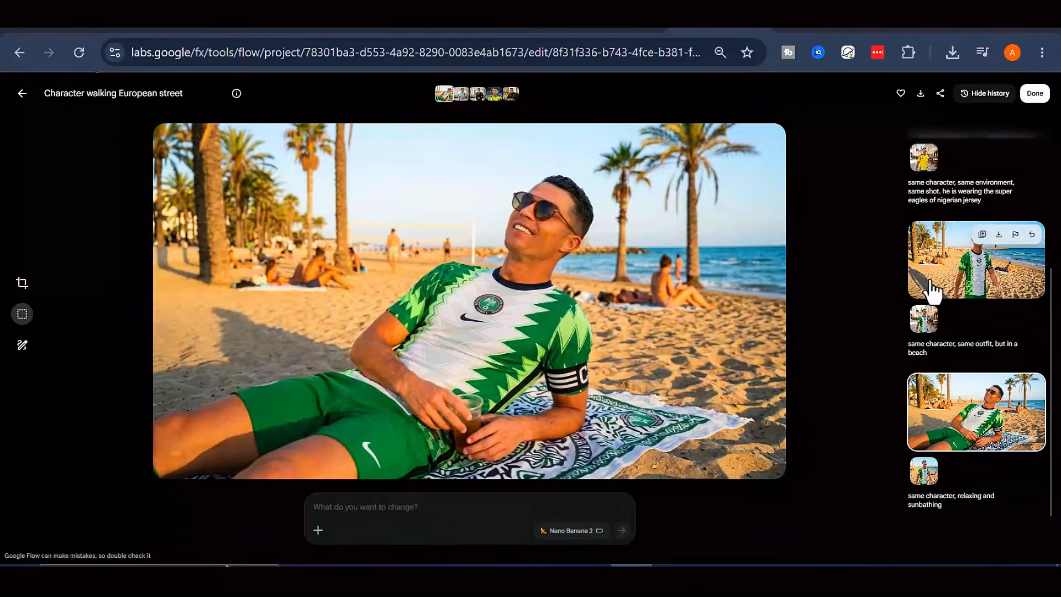
Step: Compare the walking beach version with the earlier street versions in the image's history, and return to the project's media overview
{"action": "left_click", "coordinate": [966, 288]}
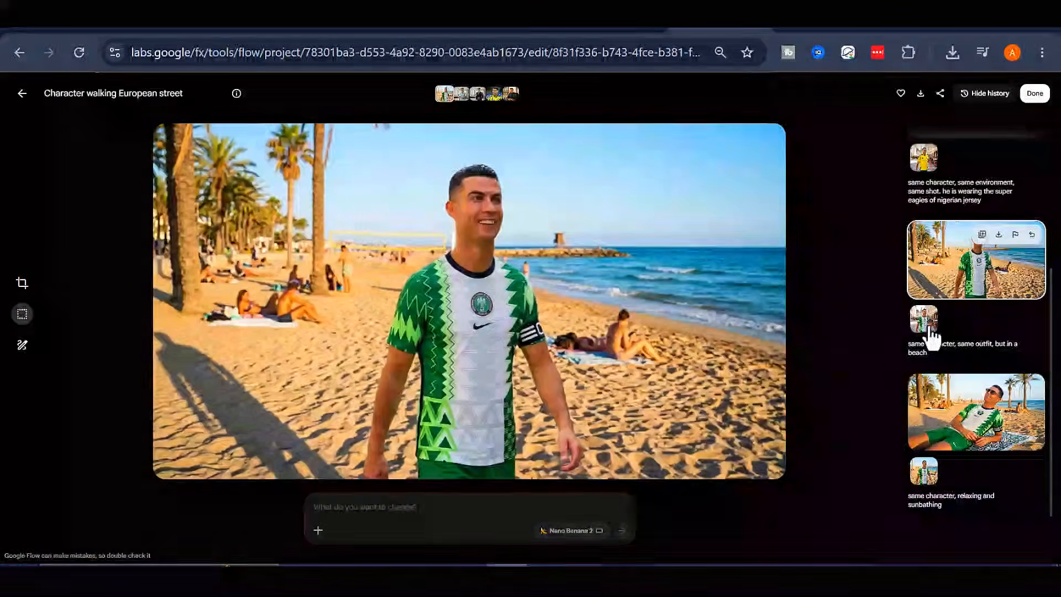
{"action": "left_click", "coordinate": [949, 167]}
{"action": "scroll", "coordinate": [970, 277], "scroll_direction": "down", "scroll_amount": 5}
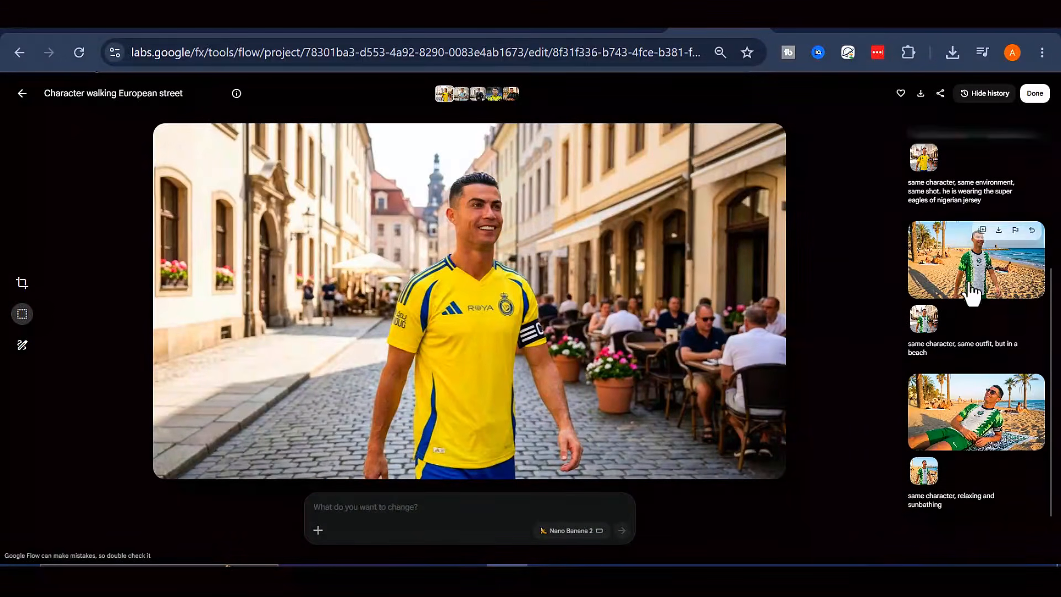
{"action": "left_click", "coordinate": [22, 94]}
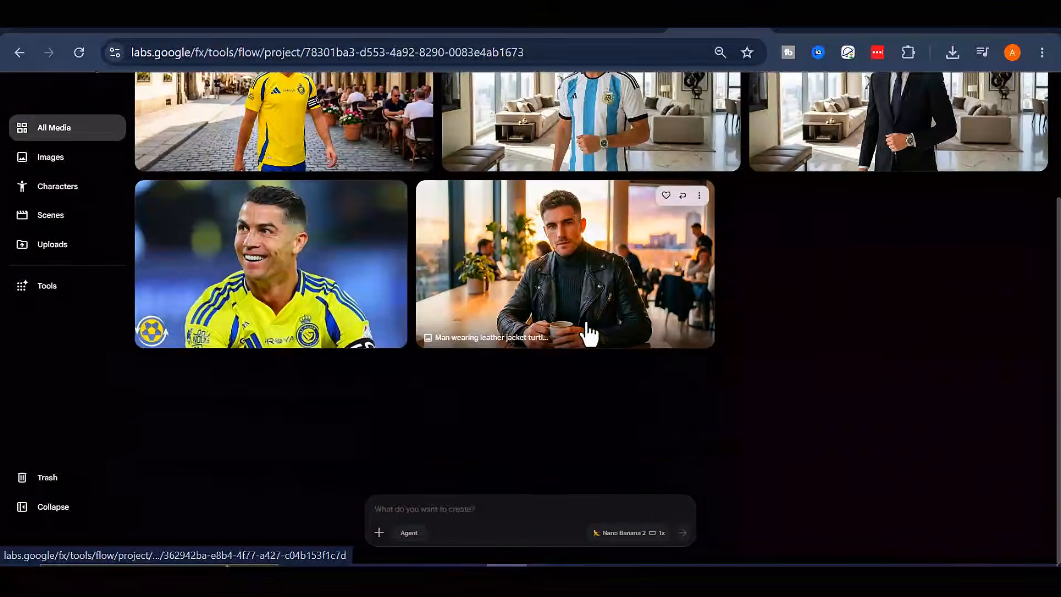